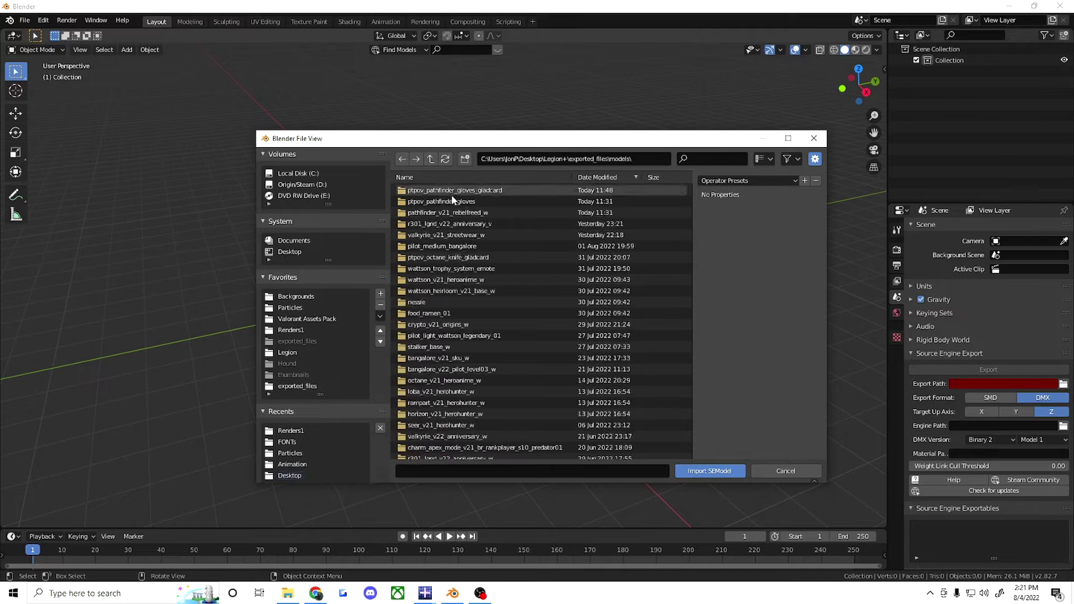
Step: Search the folders for 'bang' and import the Bangalore character model, viewed from the top
key(ctrl+f)
text(bangalore_beast_hunter_LOD0.semodel)
double_click(465, 325)
click(349, 21)
key(KP_7)
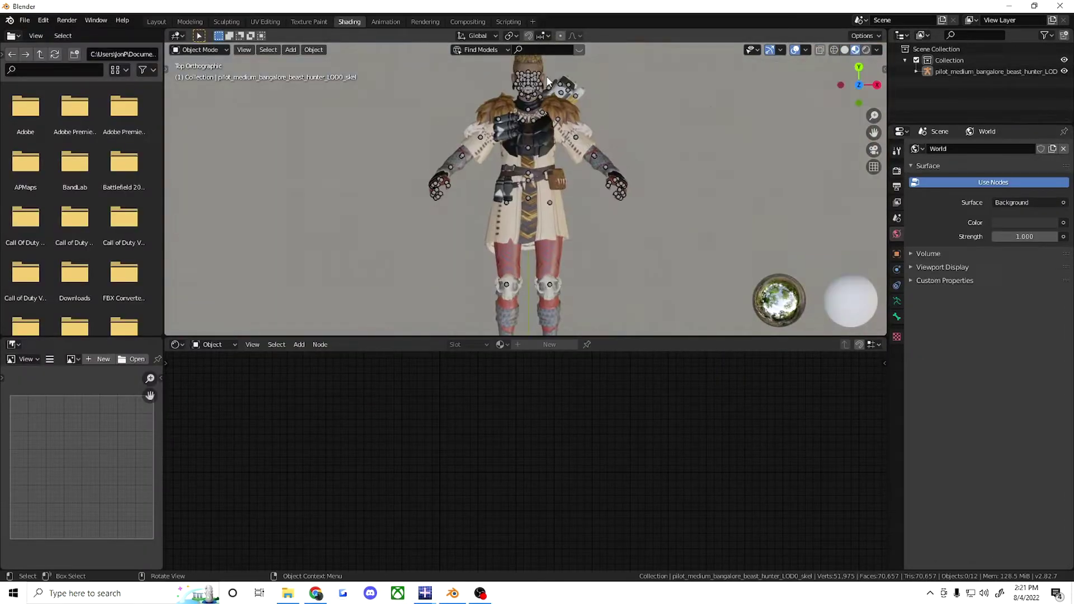
Step: Expand the character's hierarchy in the Outliner and select the head mesh to edit its material
click(528, 91)
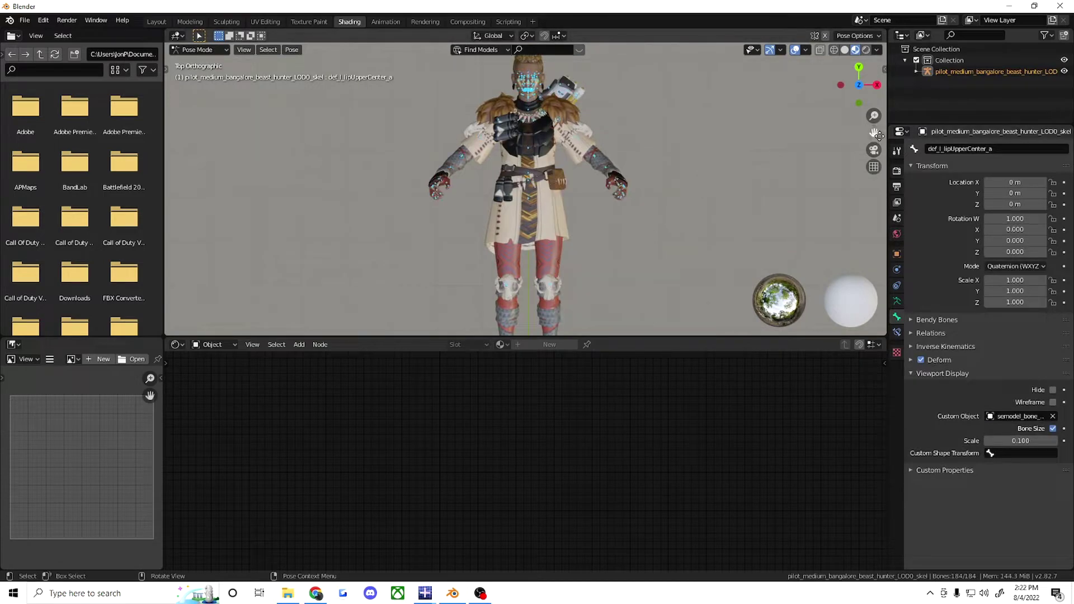
double_click(950, 60)
drag(973, 123, 968, 230)
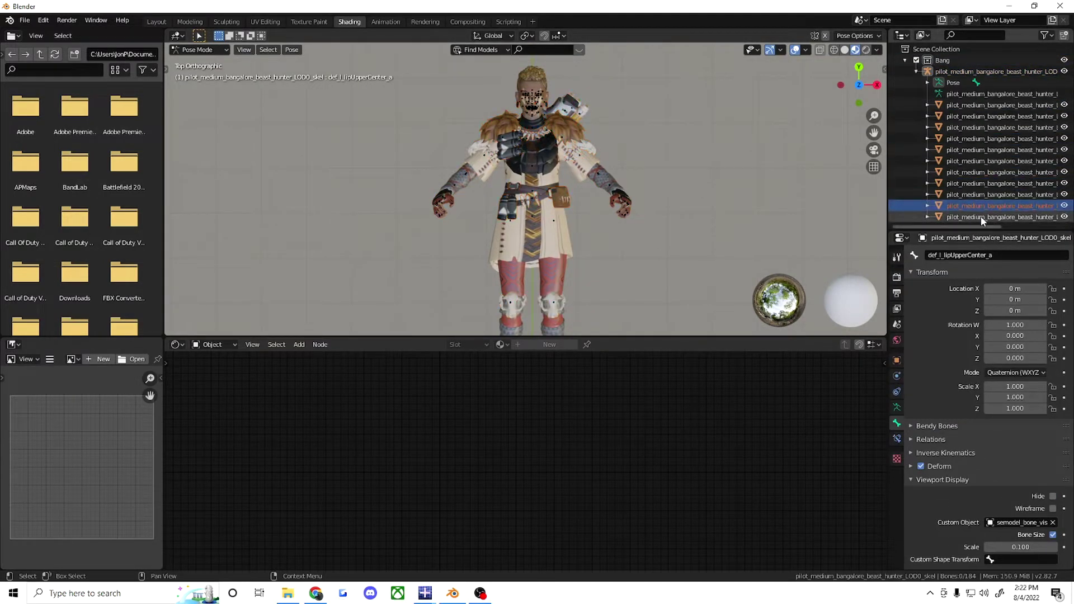
click(968, 116)
scroll(582, 273, up, 4)
key(shift+F1)
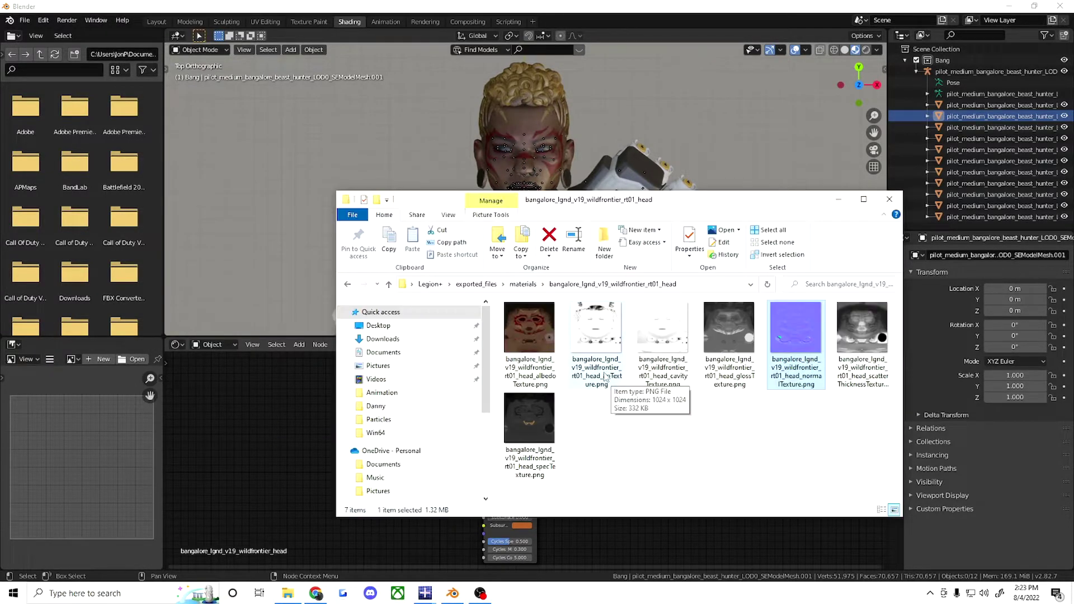
Step: Add the head cavity texture, then select the body mesh and add its cavity texture
drag(307, 457, 343, 495)
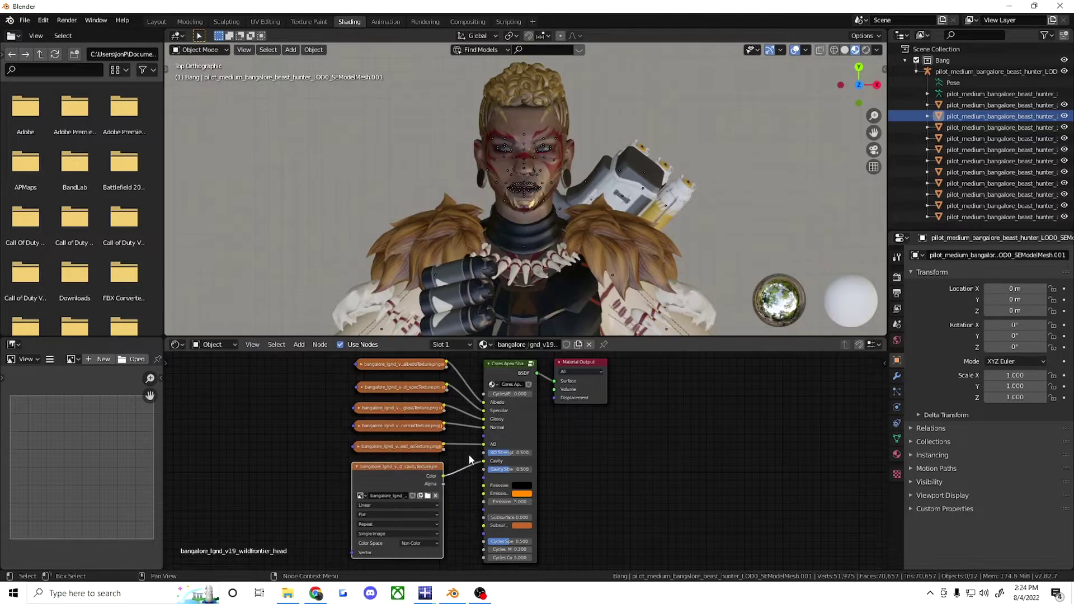
middle_drag(688, 190, 729, 176)
click(957, 128)
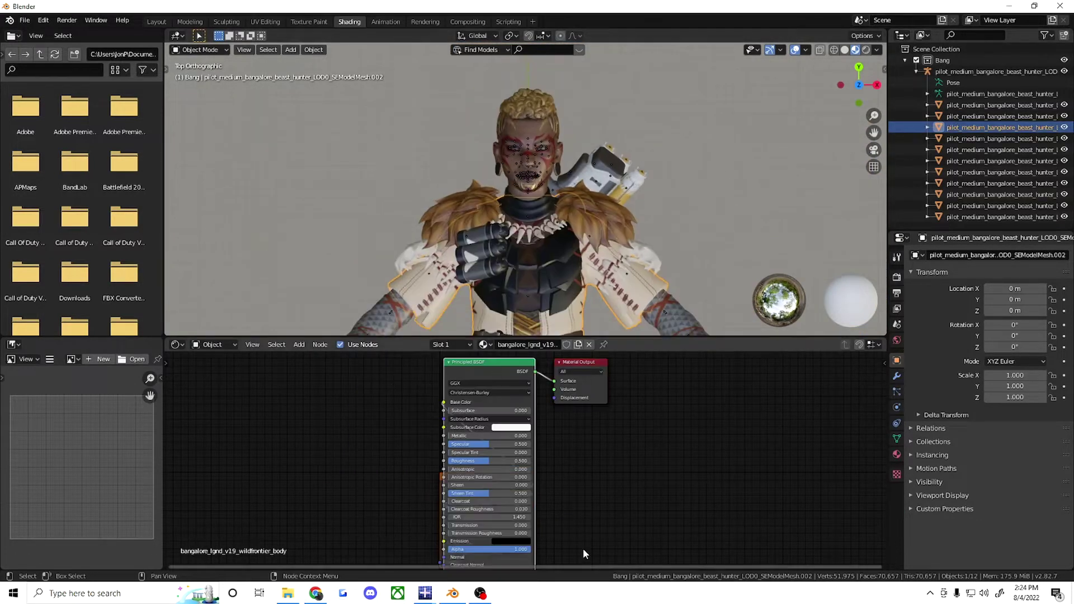
click(896, 454)
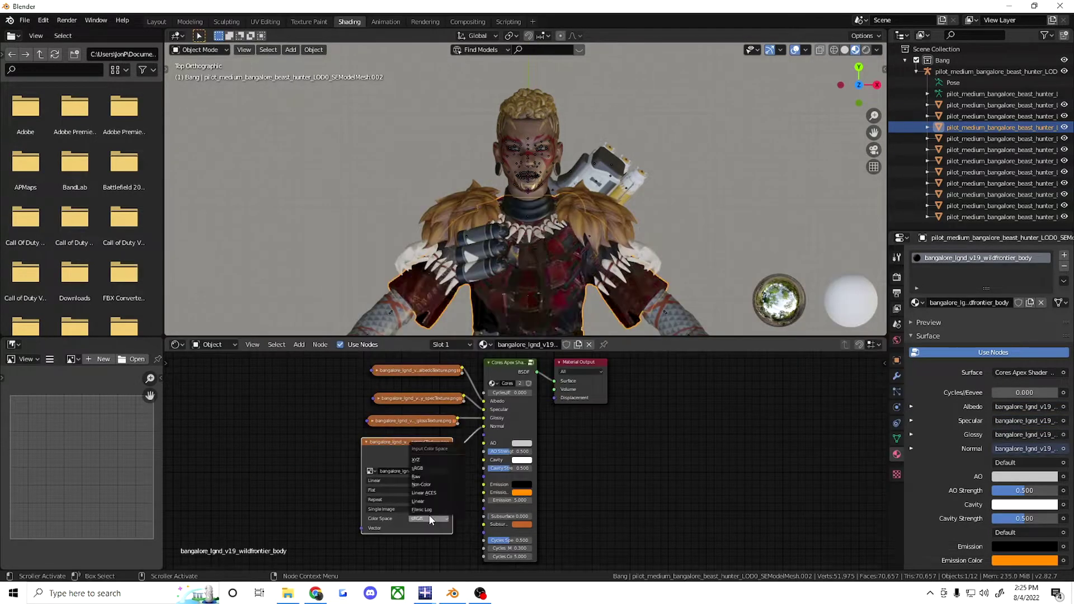
drag(663, 335, 573, 459)
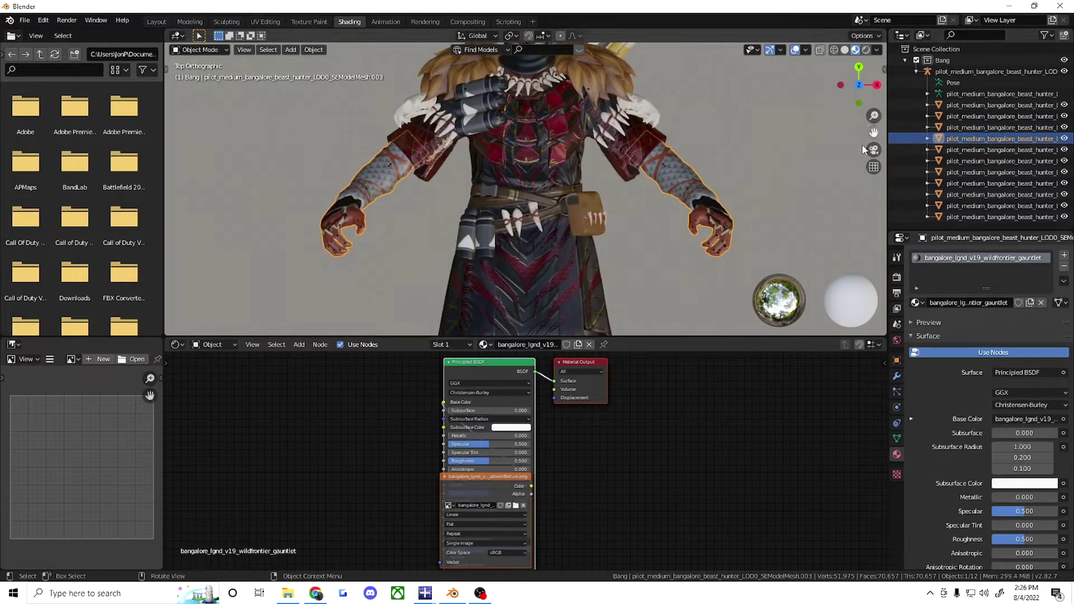
Step: Connect the gauntlet albedo, specular, gloss and normal textures to the Apex shader
drag(529, 336, 336, 425)
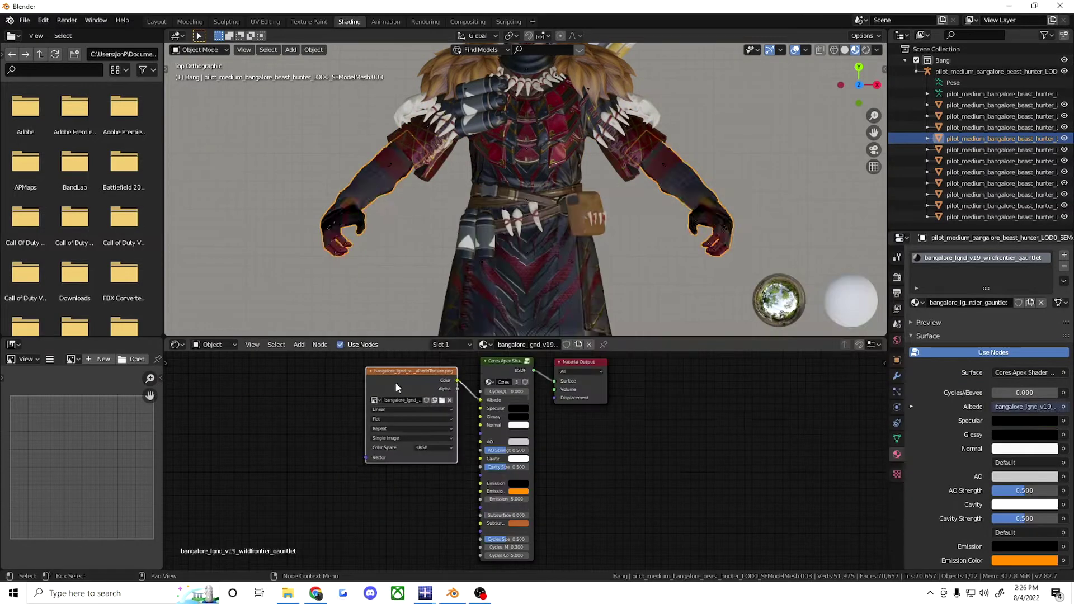
drag(862, 330, 368, 395)
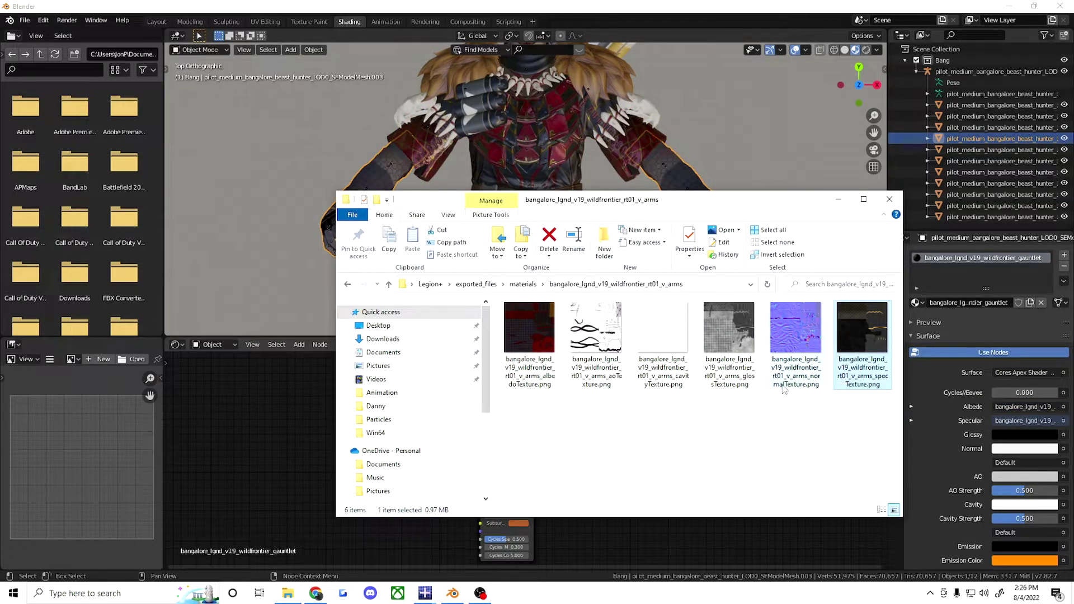
drag(795, 330, 408, 447)
drag(453, 420, 480, 417)
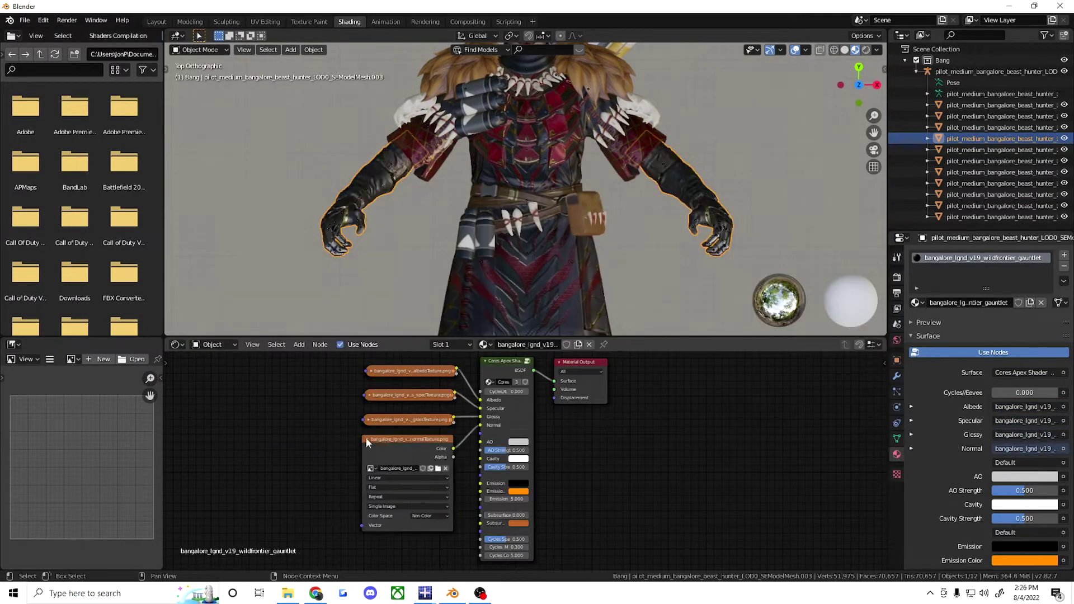
click(366, 439)
drag(827, 336, 369, 462)
Step: Add the gauntlet AO and cavity textures and link them to AO and Cavity
drag(452, 469, 480, 441)
click(365, 461)
drag(652, 335, 369, 477)
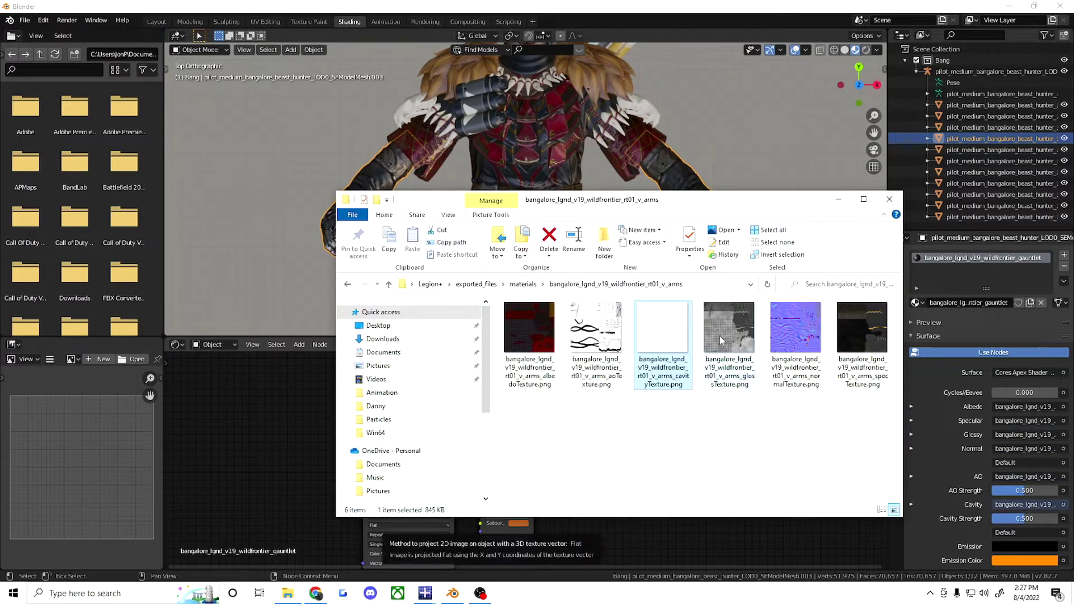
click(368, 477)
drag(453, 477, 479, 458)
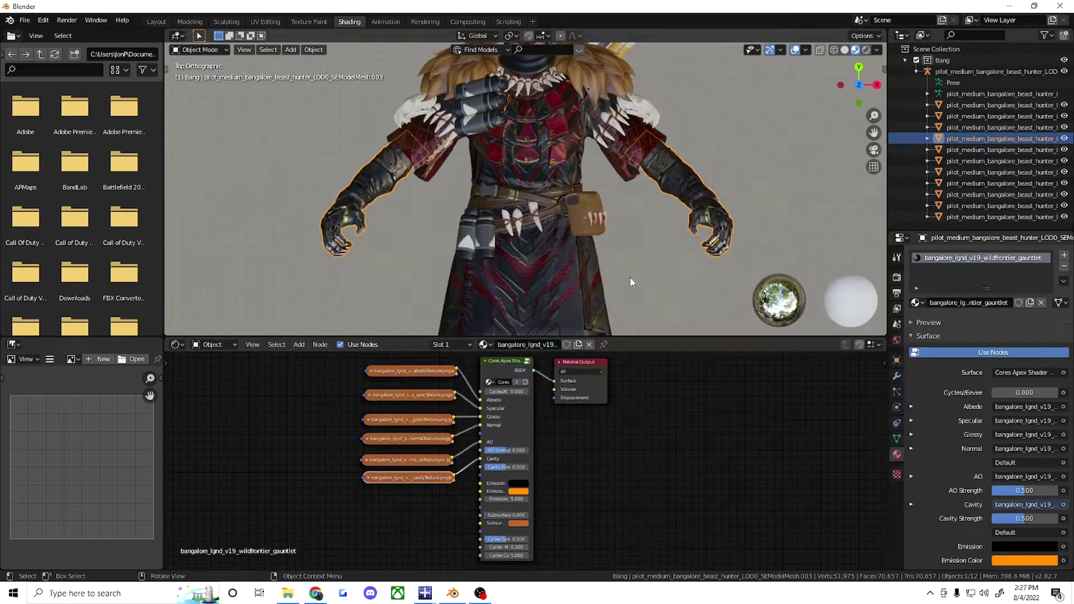
Step: Select the gear mesh and drop its albedo texture into the material
click(584, 221)
click(287, 593)
drag(615, 315, 369, 374)
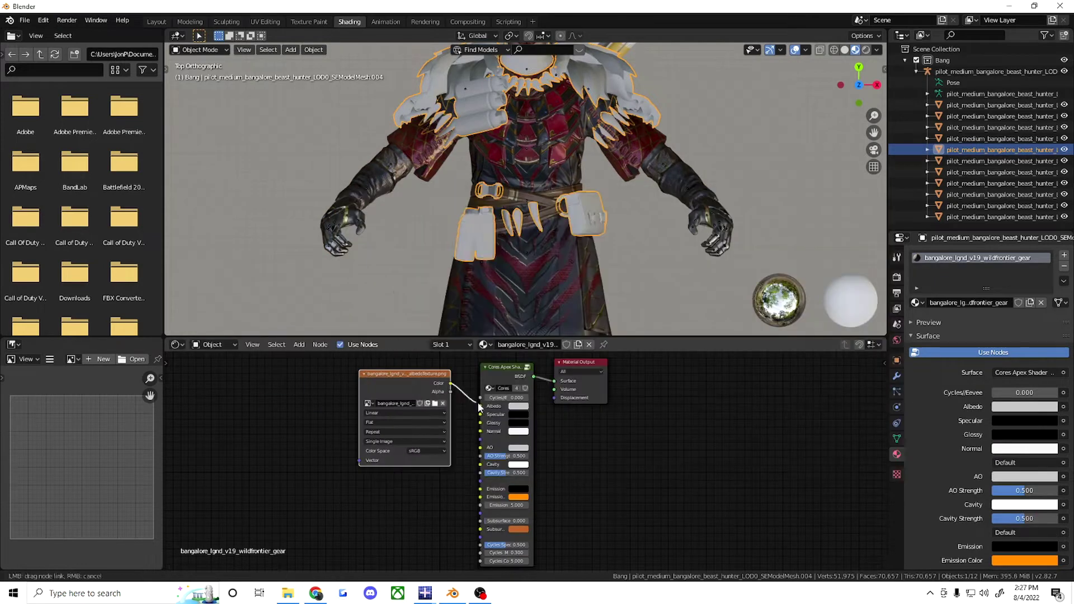
Step: Link the gear albedo, specular and gloss textures to the shader, adjusting the gloss color space
drag(450, 383, 480, 407)
click(364, 373)
click(287, 593)
drag(616, 287, 391, 402)
click(365, 399)
click(287, 593)
mouse_move(615, 288)
mouse_down()
mouse_move(391, 417)
mouse_move(480, 423)
mouse_up()
click(425, 493)
Step: Add the gear normal and AO textures and link them to Normal and AO
click(287, 593)
mouse_move(862, 327)
mouse_down()
mouse_move(391, 437)
mouse_move(479, 431)
mouse_up()
click(287, 593)
drag(596, 327, 392, 453)
click(287, 593)
Step: Give the jumpkit material the Cores Apex shader and connect its albedo texture
click(287, 593)
click(531, 224)
click(299, 344)
click(372, 479)
click(286, 592)
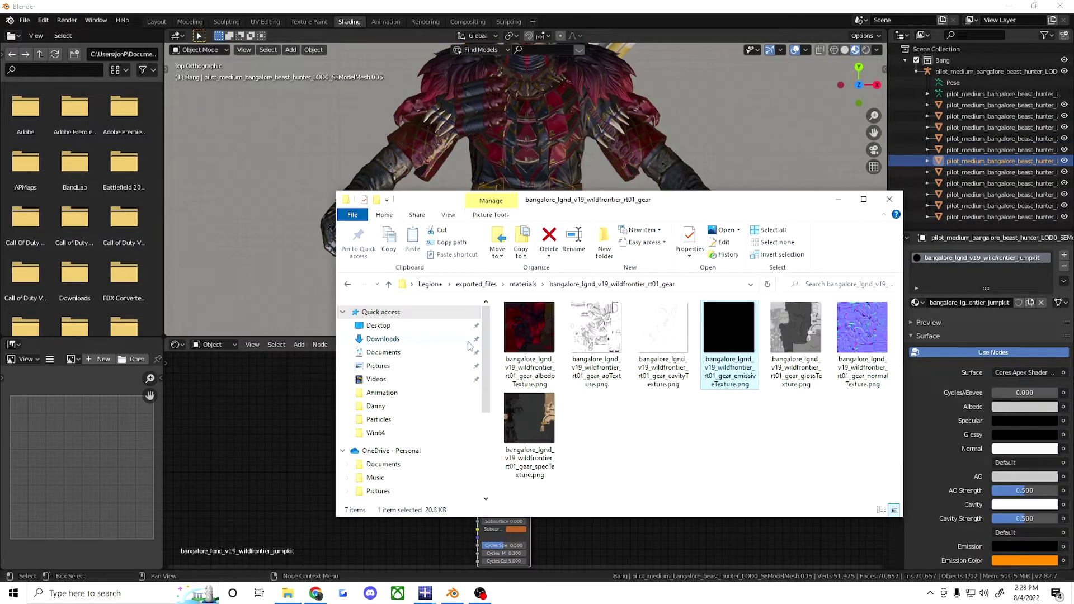
click(286, 593)
Step: Add the jumpkit specular and gloss textures to the shader
drag(294, 593, 369, 408)
drag(441, 399, 477, 415)
click(287, 593)
drag(517, 447, 391, 424)
click(377, 423)
Step: Connect the jumpkit normal, AO and emissive textures to the Apex shader
drag(504, 336, 395, 445)
click(287, 593)
drag(596, 330, 352, 461)
drag(441, 481, 477, 448)
click(287, 593)
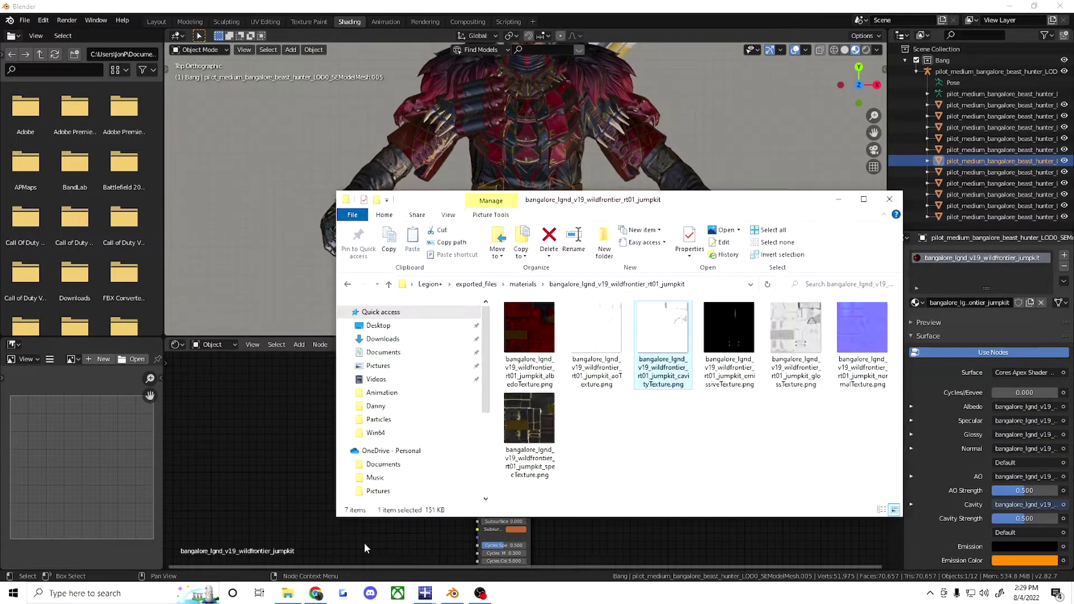
drag(364, 543, 392, 498)
drag(443, 507, 457, 508)
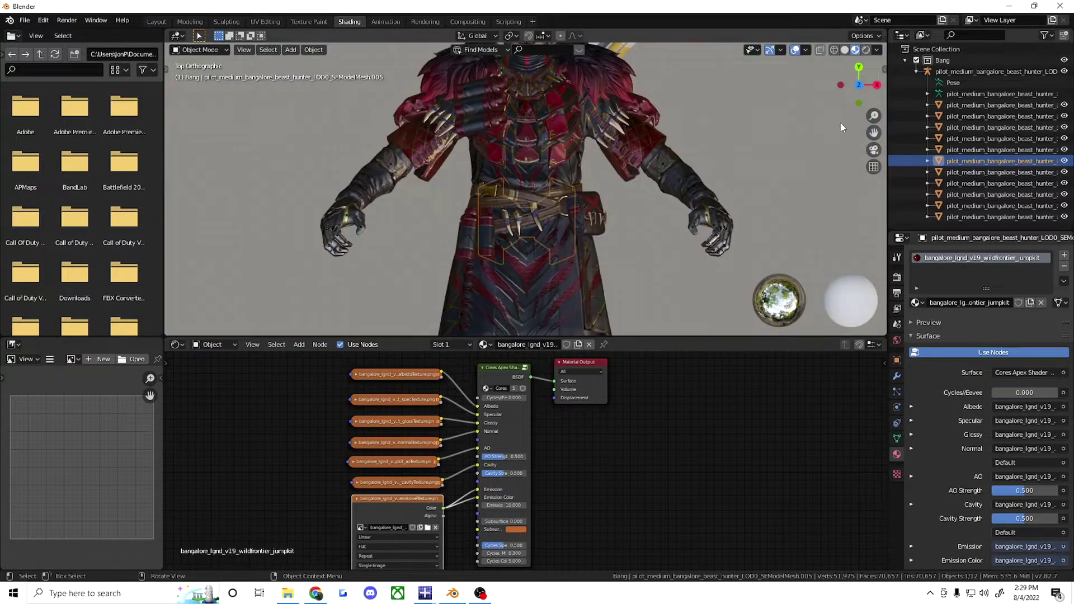
Step: Select the gas canisters, then the hair mesh, bringing up the hair material and texture files
shift+middle_drag(774, 84, 774, 147)
click(604, 139)
click(299, 344)
click(288, 594)
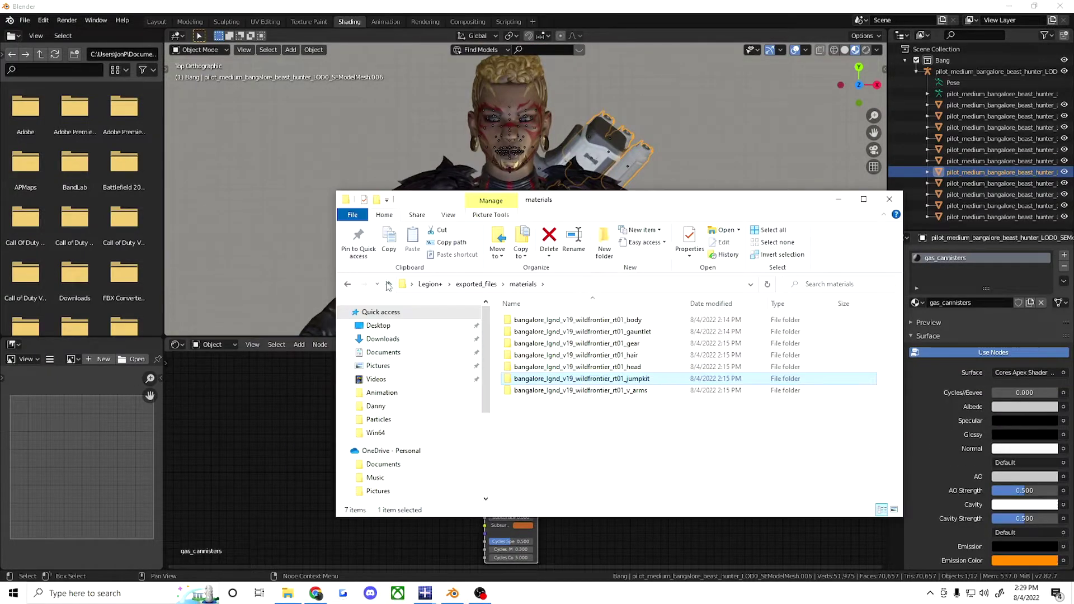
key(super)
key(super)
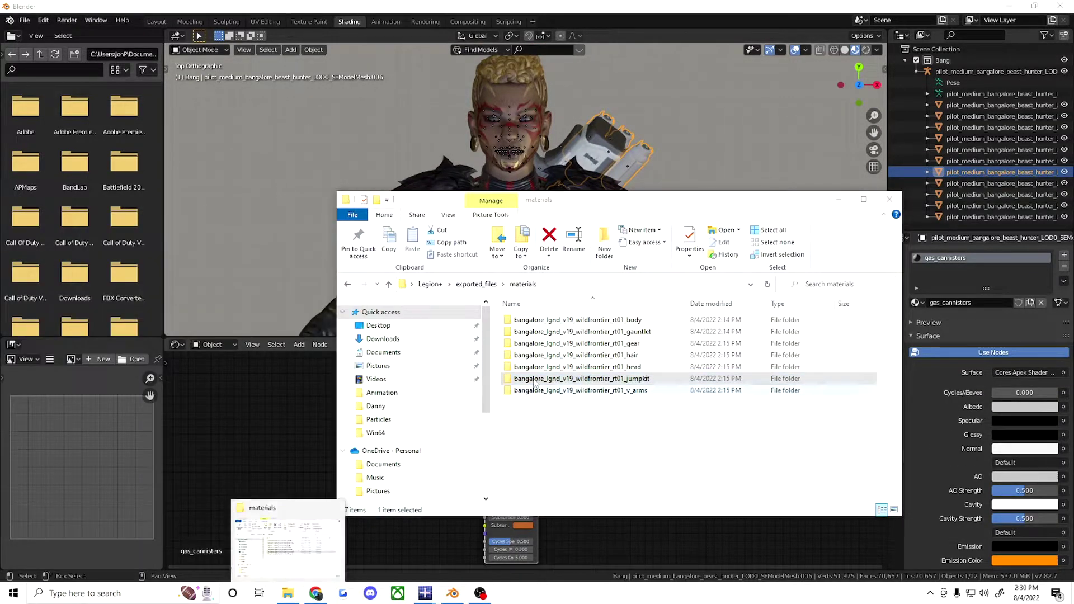
click(506, 76)
click(299, 344)
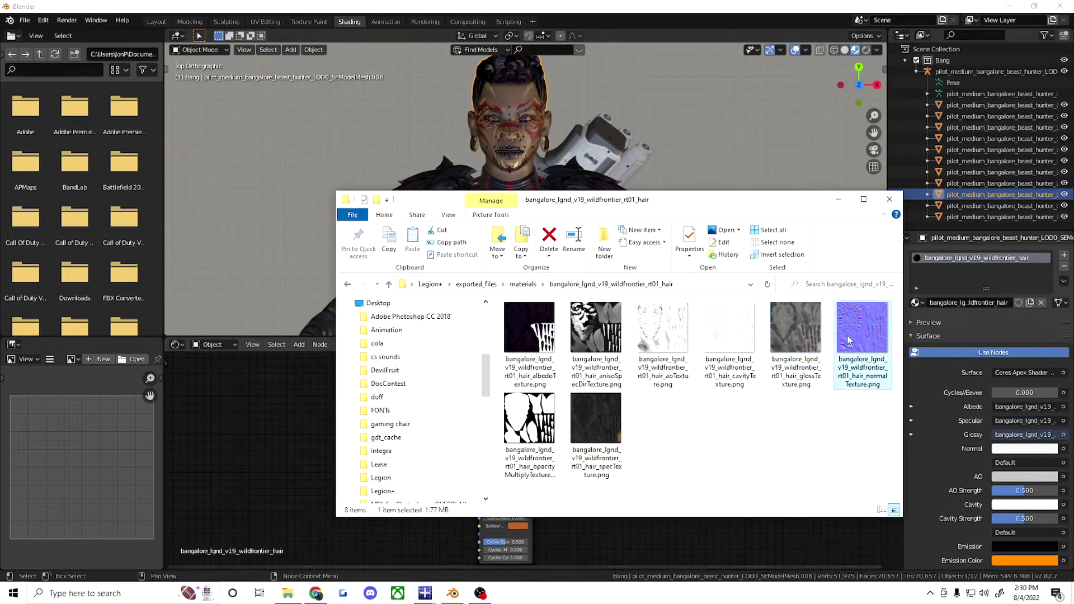
click(422, 482)
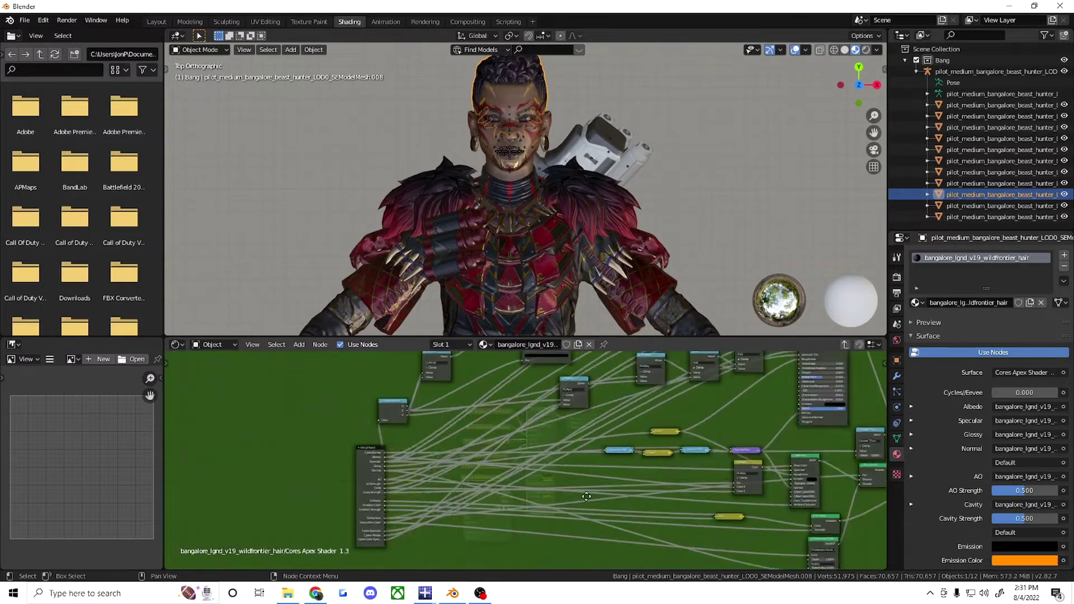
Step: Wire the hair opacity texture into Alpha and inspect the hair up close
drag(525, 463, 558, 511)
scroll(984, 419, down, 10)
mouse_move(721, 199)
middle_down()
mouse_move(536, 200)
mouse_move(526, 235)
middle_up()
drag(558, 508, 526, 464)
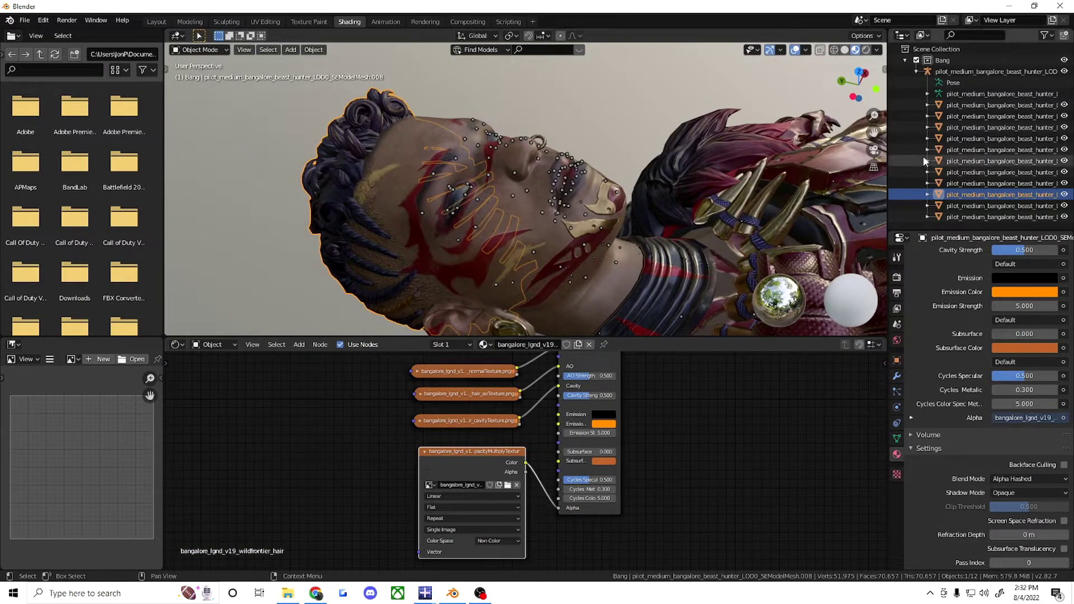
Step: Check the eyeshadow material nodes, then select the eye cornea mesh and frame the eyes
click(938, 217)
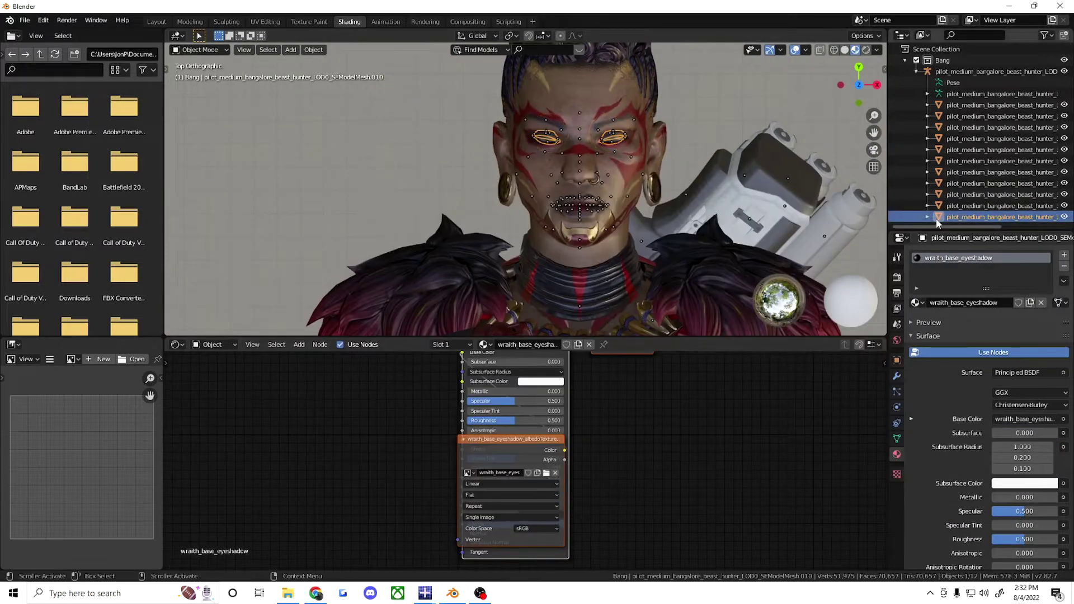
key(Home)
scroll(985, 419, down, 5)
scroll(584, 123, up, 4)
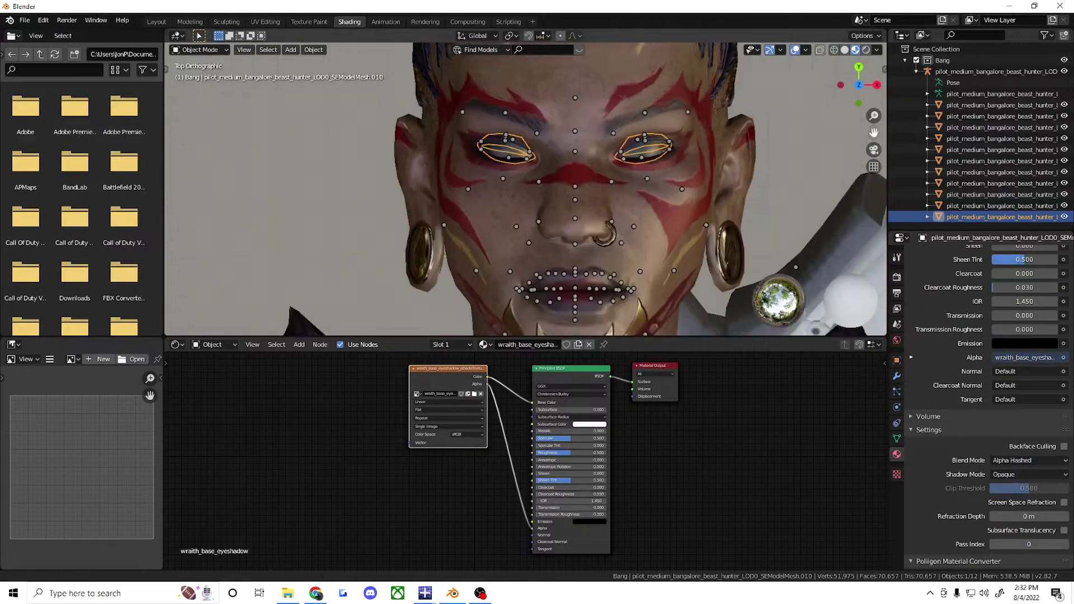
click(996, 206)
key(KP_Decimal)
Step: Add the cornea albedo texture and mix the shader with a Transparent BSDF via a Mix Shader
double_click(475, 246)
double_click(608, 473)
double_click(537, 323)
drag(491, 380, 268, 442)
drag(438, 380, 459, 405)
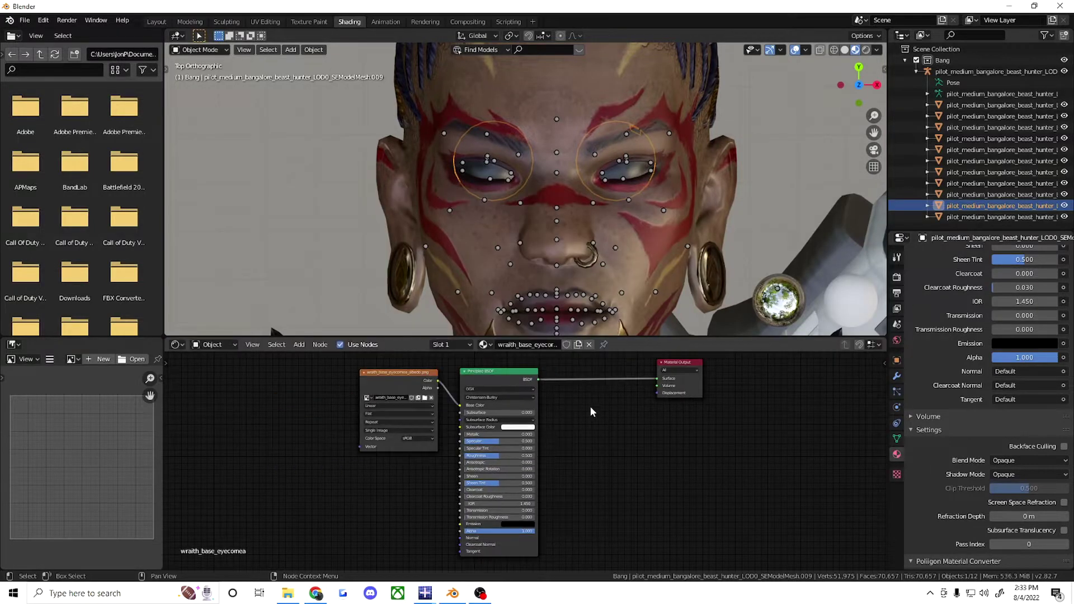
click(591, 412)
key(Return)
click(1018, 336)
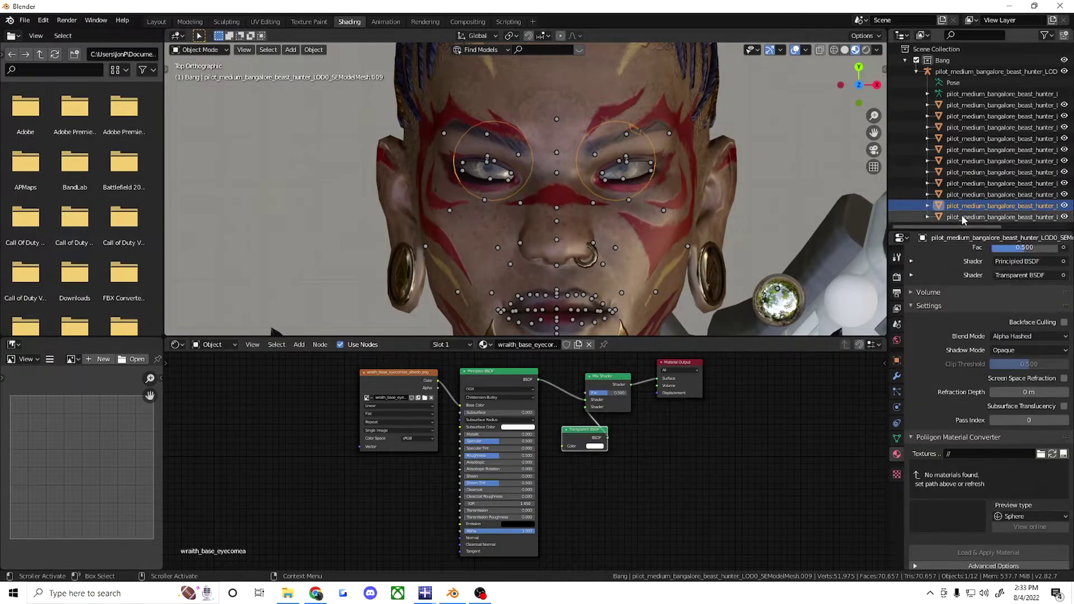
Step: Select the gas canisters mesh and link its albedo texture to Albedo
click(963, 220)
scroll(718, 264, down, 3)
click(985, 139)
click(984, 171)
click(288, 594)
drag(523, 240, 395, 360)
Step: Add the gas canister specular, gloss and normal textures to the material
click(288, 593)
drag(906, 229, 416, 415)
key(h)
drag(615, 252, 468, 415)
click(287, 593)
drag(794, 330, 505, 416)
Step: Add the gas canister AO and emissive textures and link them
click(288, 593)
drag(596, 330, 469, 442)
drag(666, 342, 491, 461)
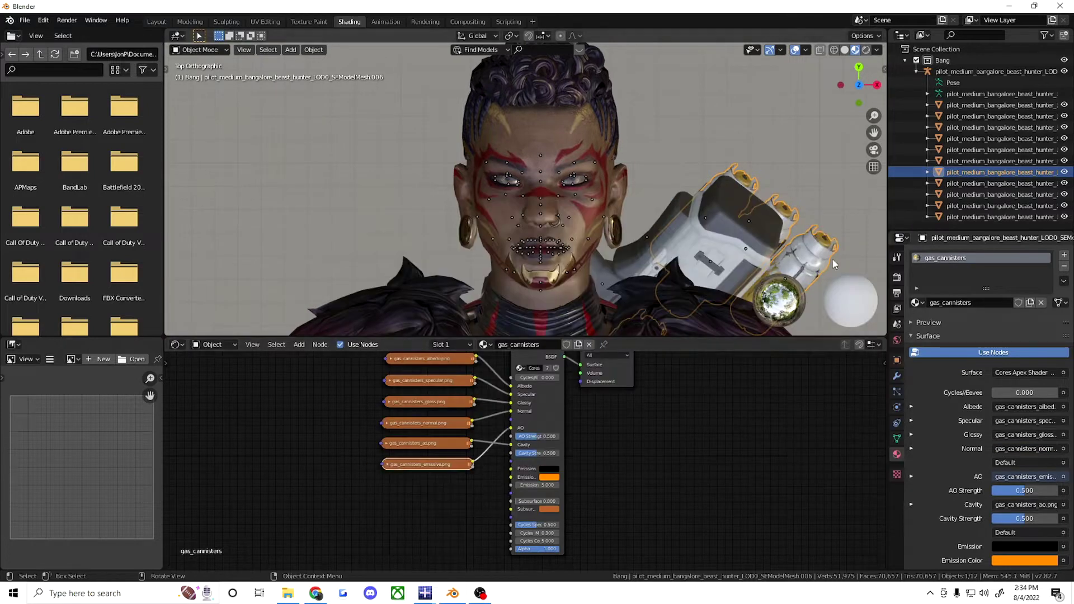
Step: Select the launcher mesh and add its albedo and specular textures
click(654, 309)
click(287, 594)
drag(550, 353, 386, 411)
click(287, 593)
drag(643, 268, 386, 431)
Step: Link the launcher gloss (sRGB color space), normal and emissive textures to the shader
key(h)
click(288, 593)
drag(456, 436, 485, 436)
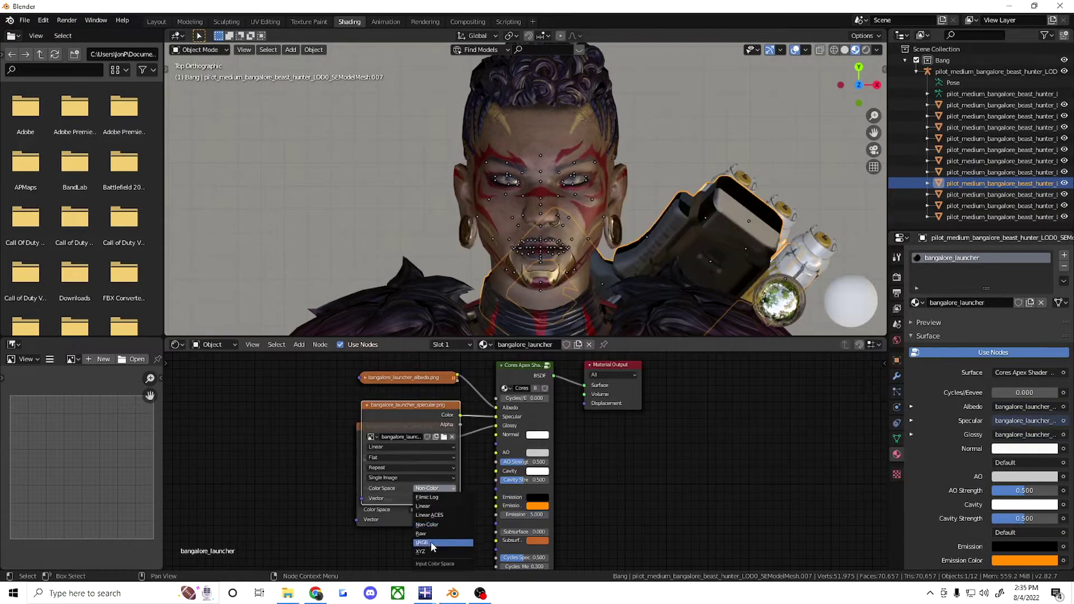
click(431, 539)
click(288, 593)
drag(643, 269, 392, 447)
drag(462, 455, 496, 434)
drag(707, 259, 403, 470)
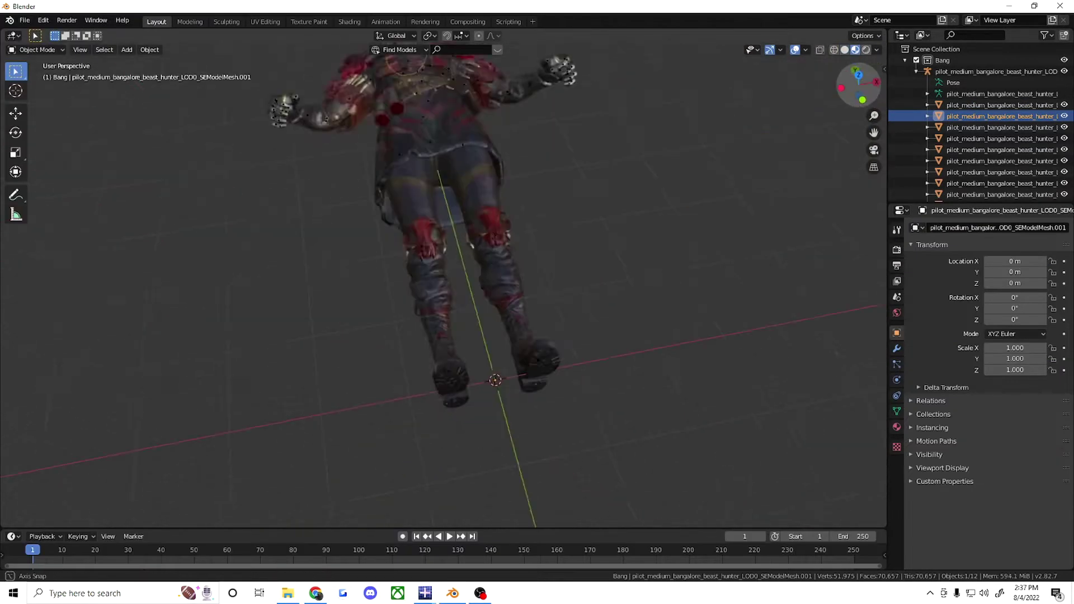
Step: Save the textured character as Frontier.blend
key(ctrl+s)
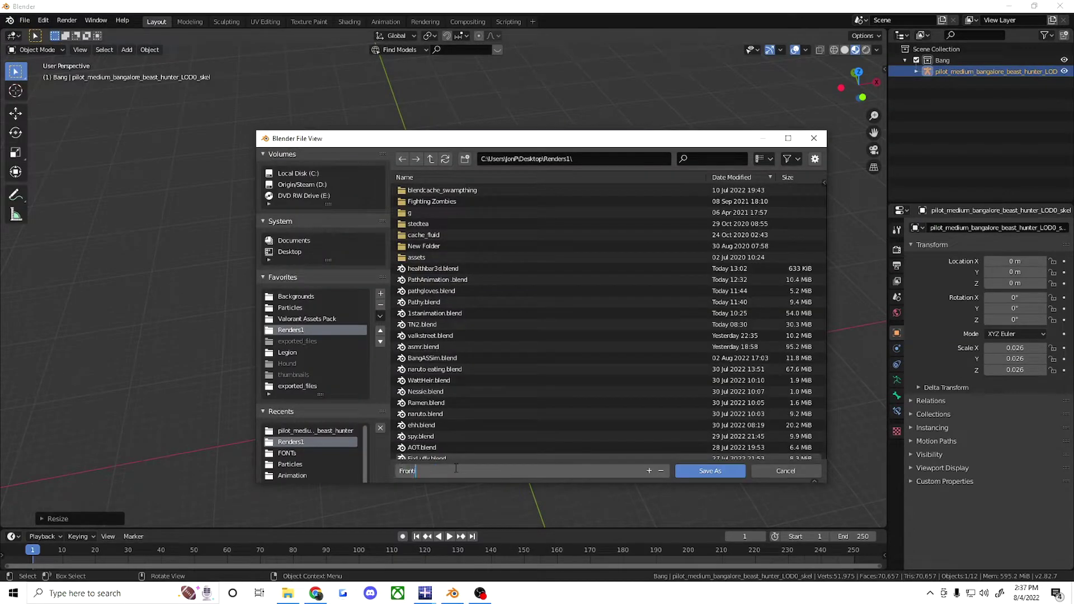
text(ier)
key(Return)
Step: Open TN2.blend from the recent files list
click(24, 20)
click(143, 33)
click(24, 20)
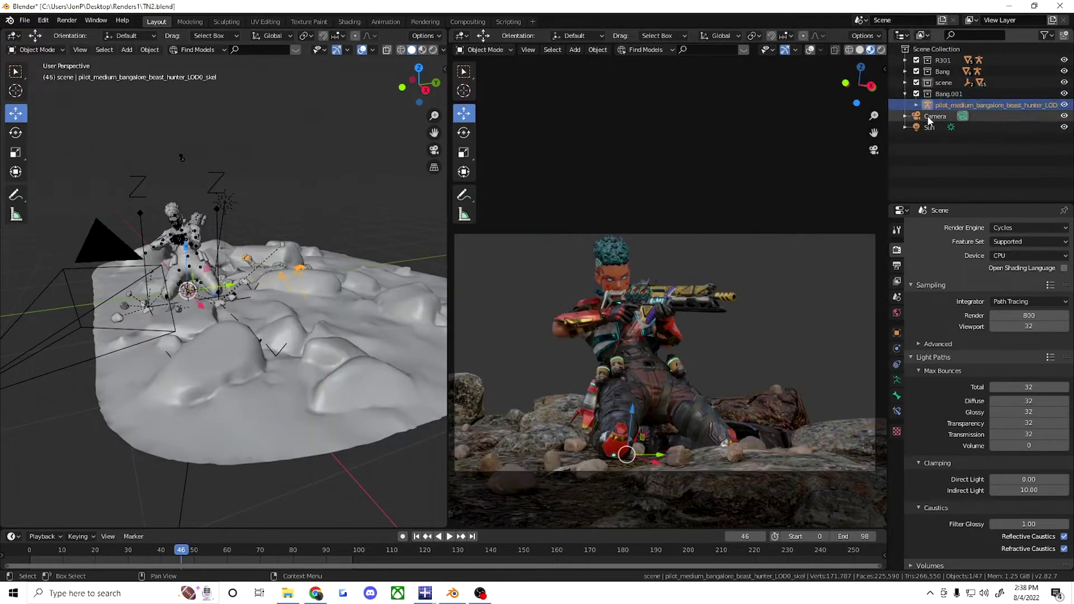
Step: Import the 'slide' kneeling rifle animation from the Bangalore animations folder
click(24, 20)
mouse_move(42, 171)
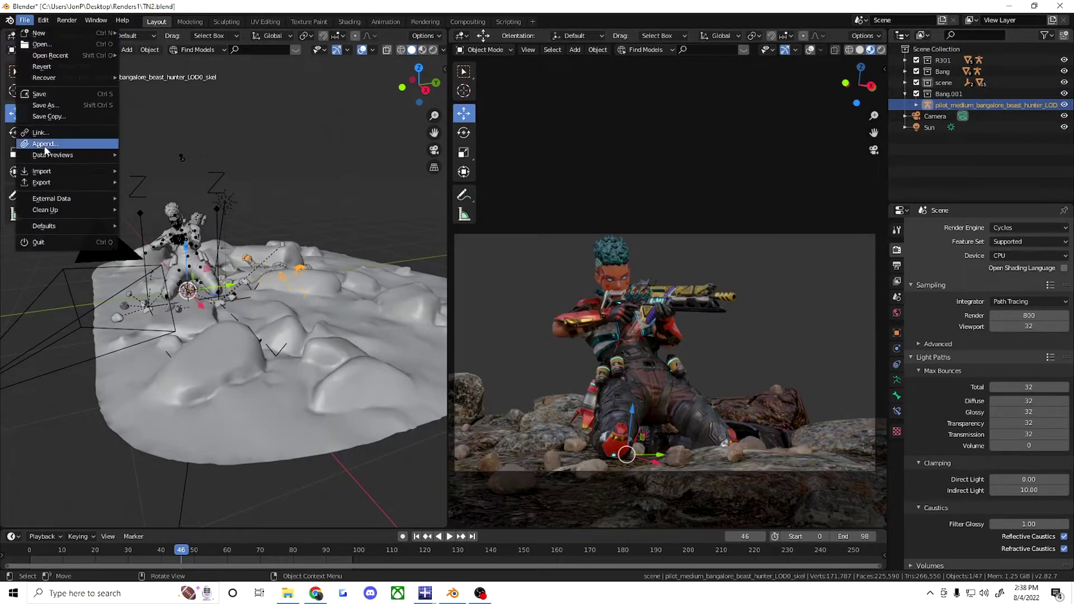
click(167, 241)
click(315, 442)
click(711, 158)
text(slide)
key(Return)
double_click(503, 302)
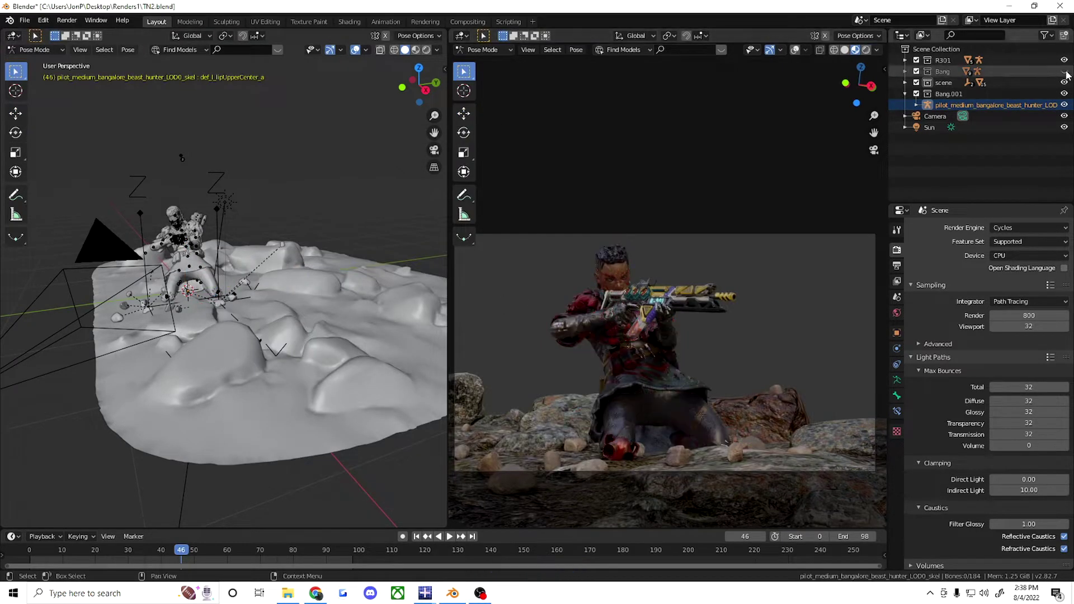
Step: Delete the old Bang collection, select the pilot rig, enlarge the timeline and scrub back
right_click(942, 71)
click(895, 132)
click(950, 100)
drag(179, 529, 179, 430)
drag(98, 429, 35, 428)
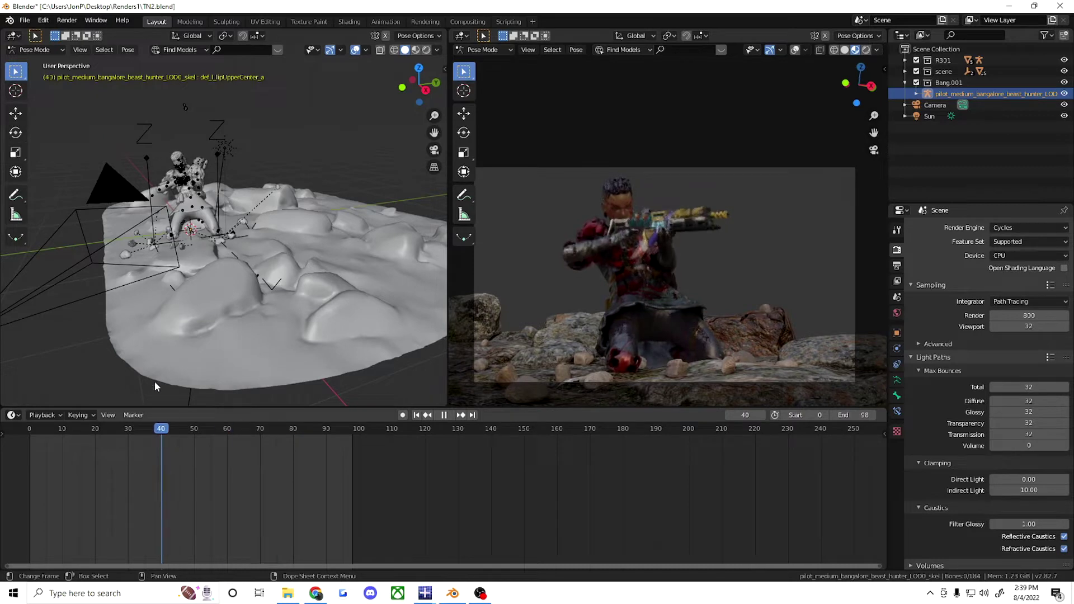
Step: Lower the rock terrain and the Small_Rocks object slightly along Z
scroll(416, 83, up, 5)
scroll(416, 82, down, 6)
click(489, 327)
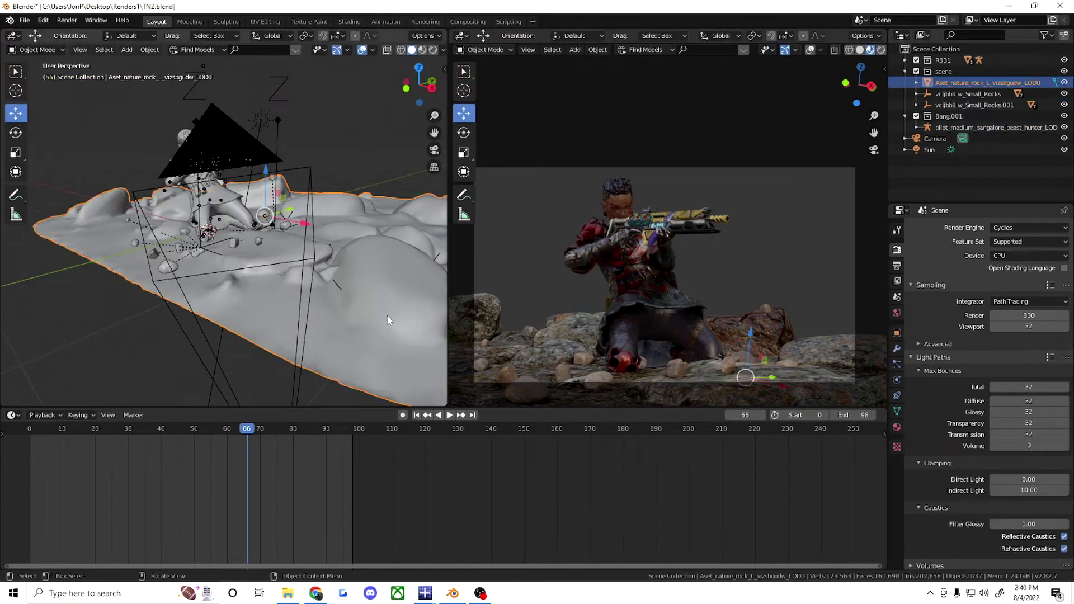
scroll(419, 84, up, 5)
drag(419, 84, 428, 95)
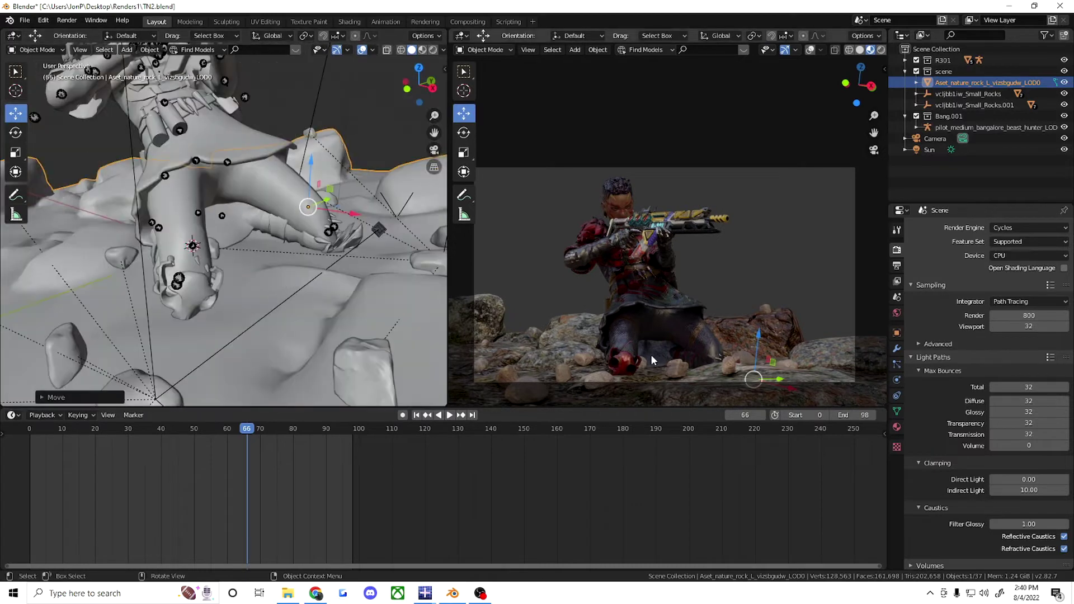
drag(311, 164, 314, 161)
drag(416, 86, 425, 98)
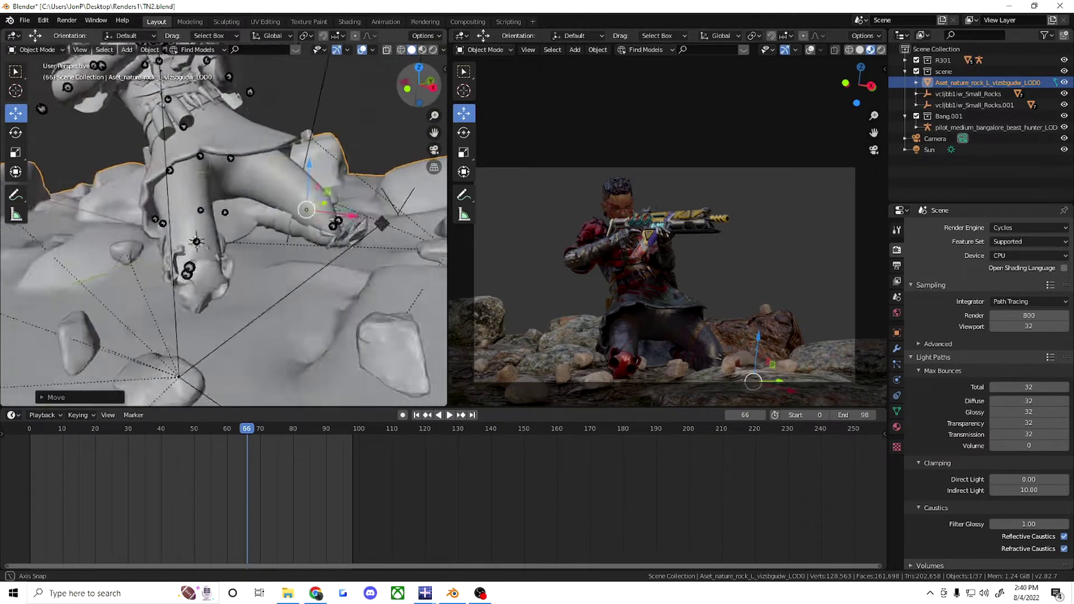
scroll(336, 224, down, 5)
drag(233, 202, 263, 262)
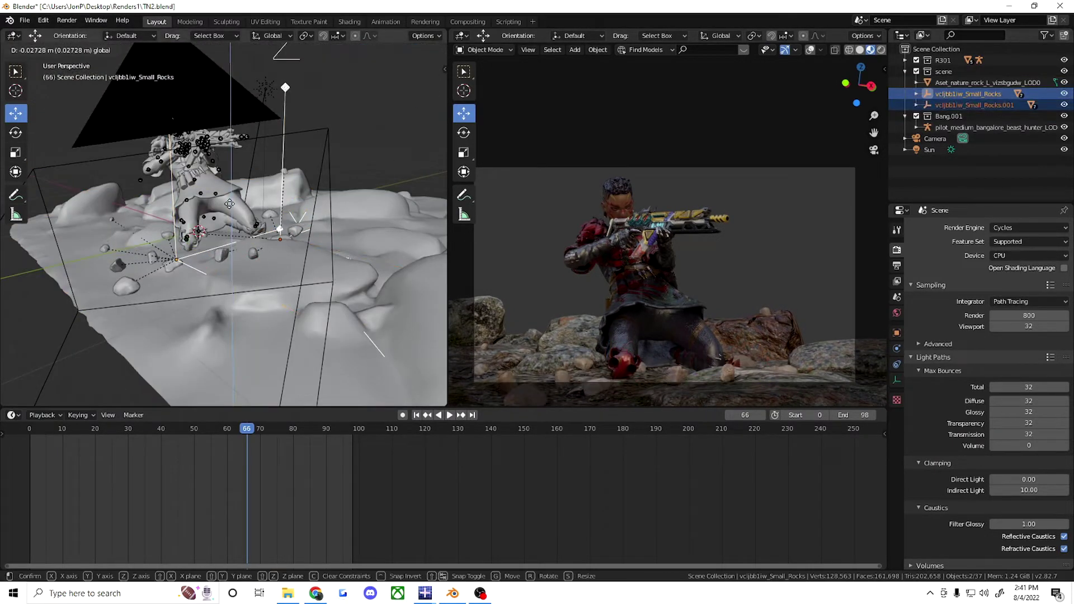
Step: In Pose Mode, rotate the def_l_knee bone to refine the kneel
key(ctrl+Tab)
scroll(224, 223, up, 5)
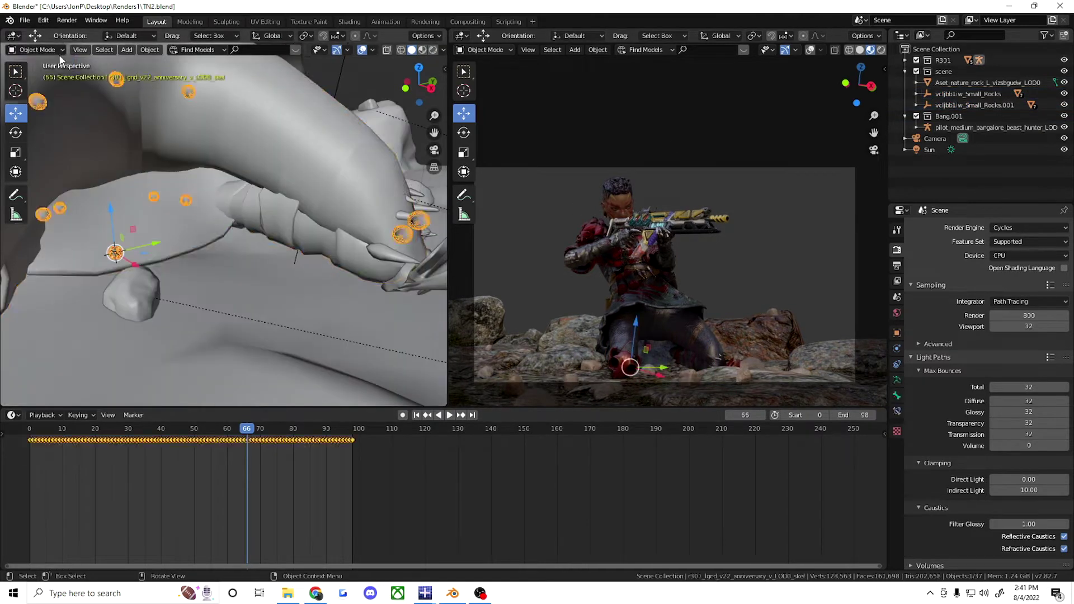
middle_drag(195, 196, 168, 214)
click(168, 214)
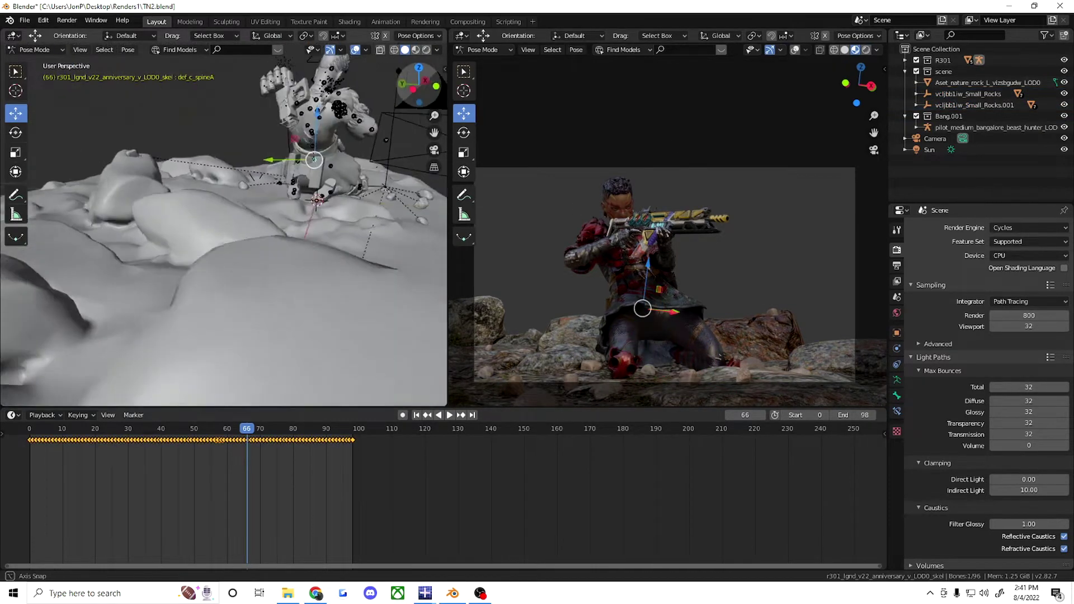
scroll(435, 132, up, 6)
middle_drag(224, 224, 269, 196)
click(393, 246)
middle_drag(393, 246, 304, 253)
key(shift+space)
key(r)
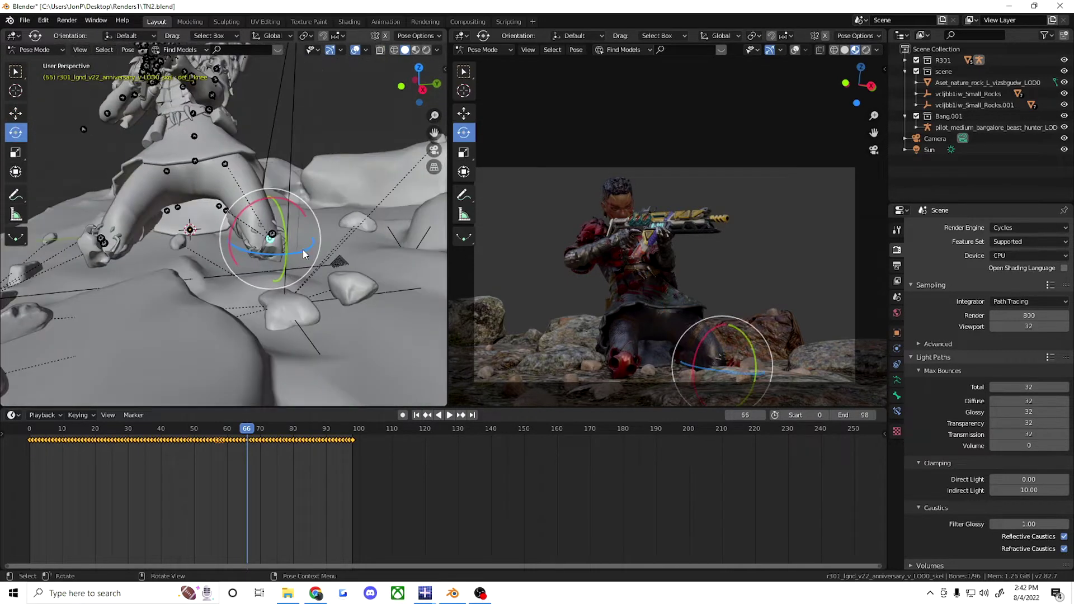
Step: Rotate the def_l_thigh bone, then put the body mesh into Edit Mode
click(294, 236)
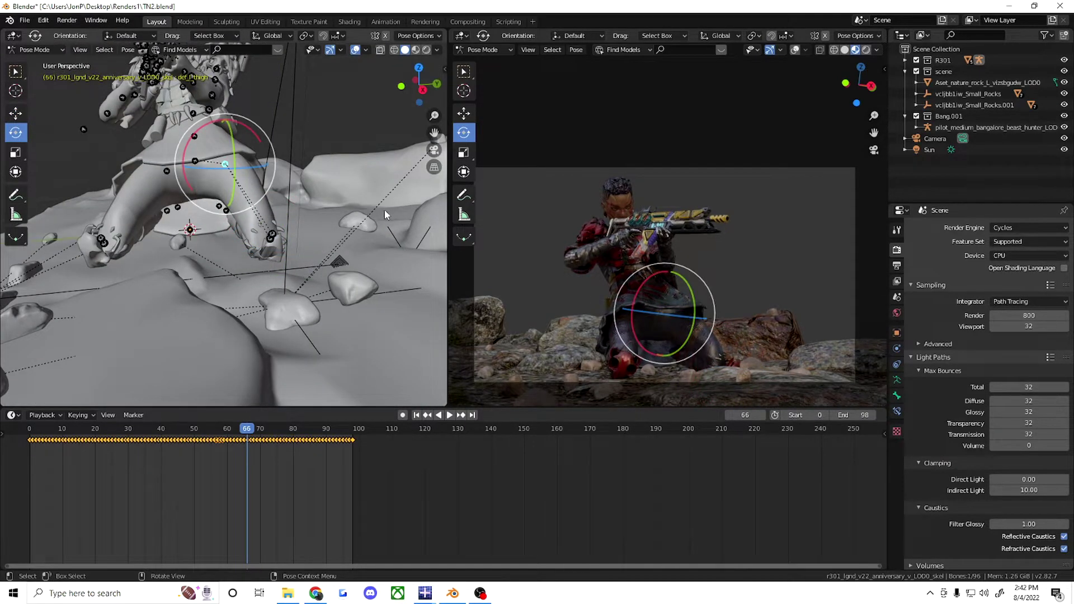
middle_drag(322, 296, 336, 235)
scroll(696, 331, up, 2)
scroll(696, 331, up, 3)
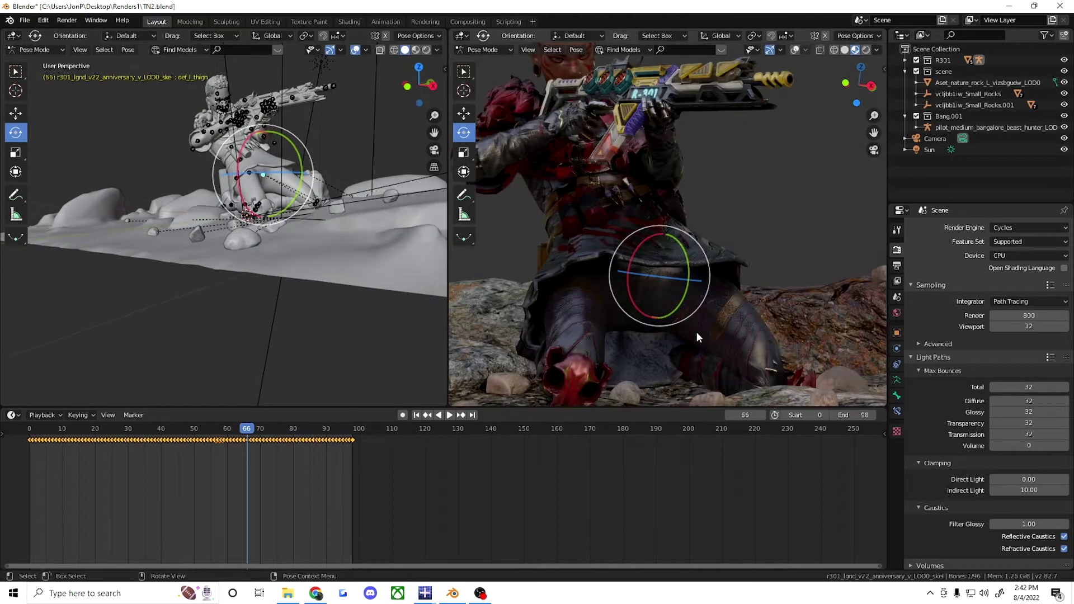
click(33, 61)
key(Tab)
scroll(242, 244, up, 3)
Step: Circle-select leg vertices poking through the clothing and move them inward
key(c)
click(242, 244)
key(Escape)
middle_drag(282, 202, 313, 229)
key(shift+space)
key(g)
drag(418, 96, 391, 129)
key(c)
click(243, 192)
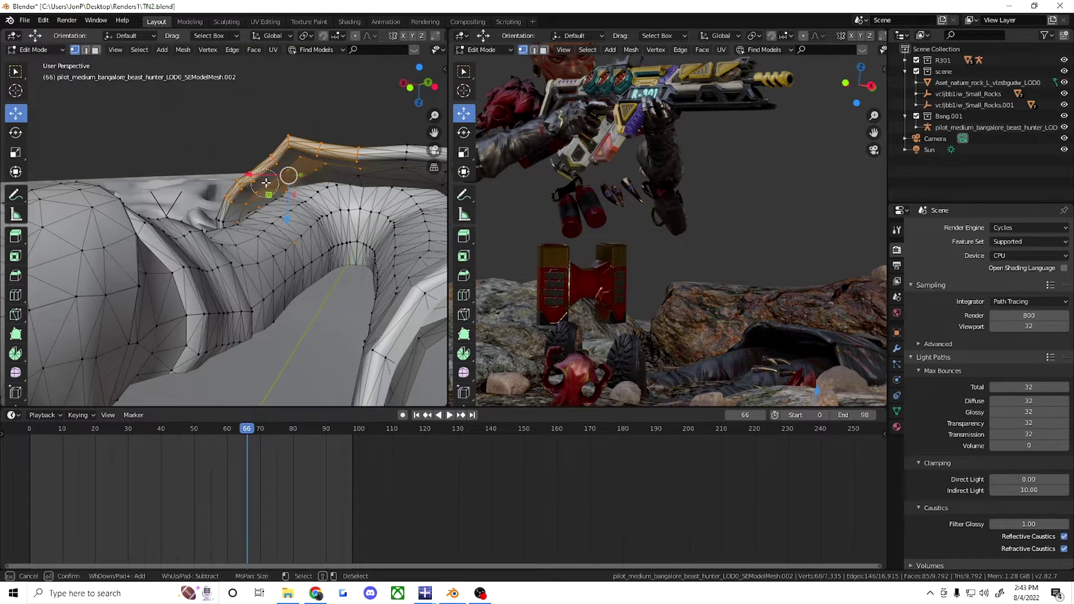
key(Escape)
drag(412, 92, 268, 268)
key(Escape)
key(Tab)
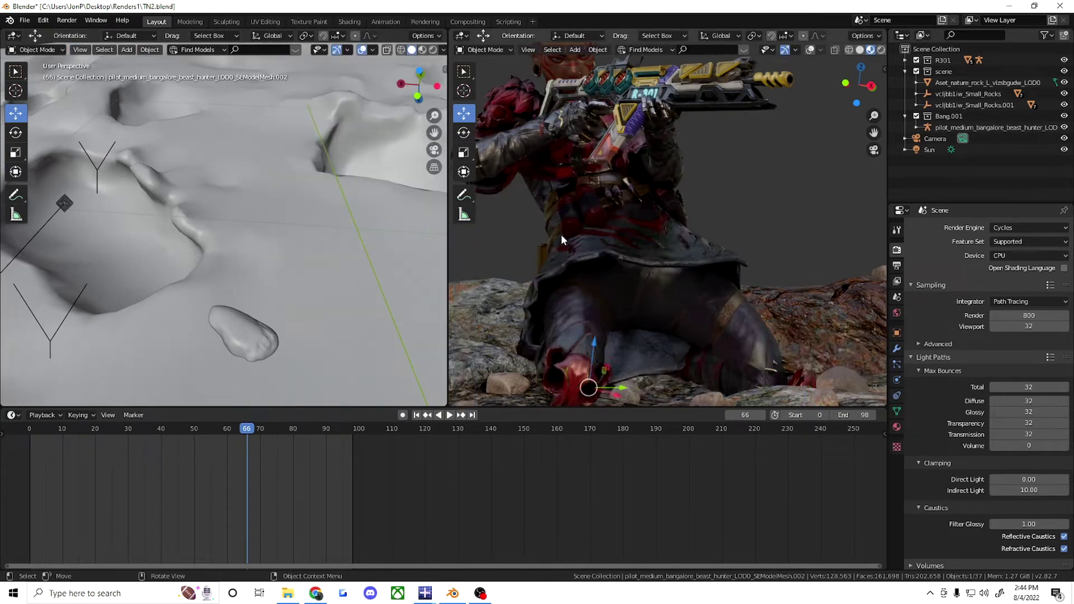
Step: Move vertices around the shoulder area of the body mesh
middle_drag(643, 235, 687, 193)
middle_drag(604, 335, 515, 376)
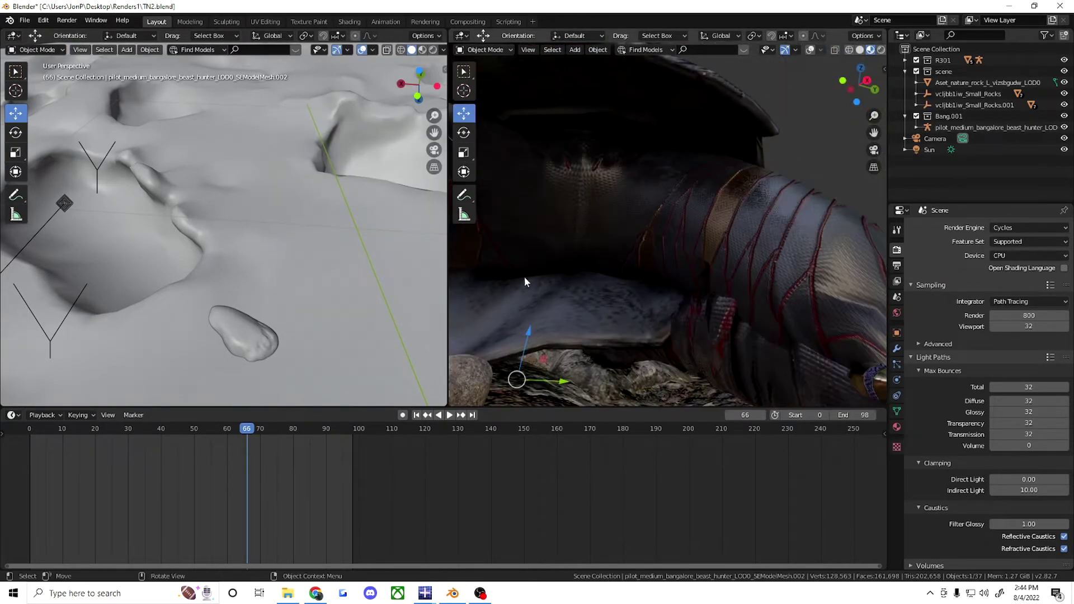
key(Tab)
middle_drag(280, 223, 334, 279)
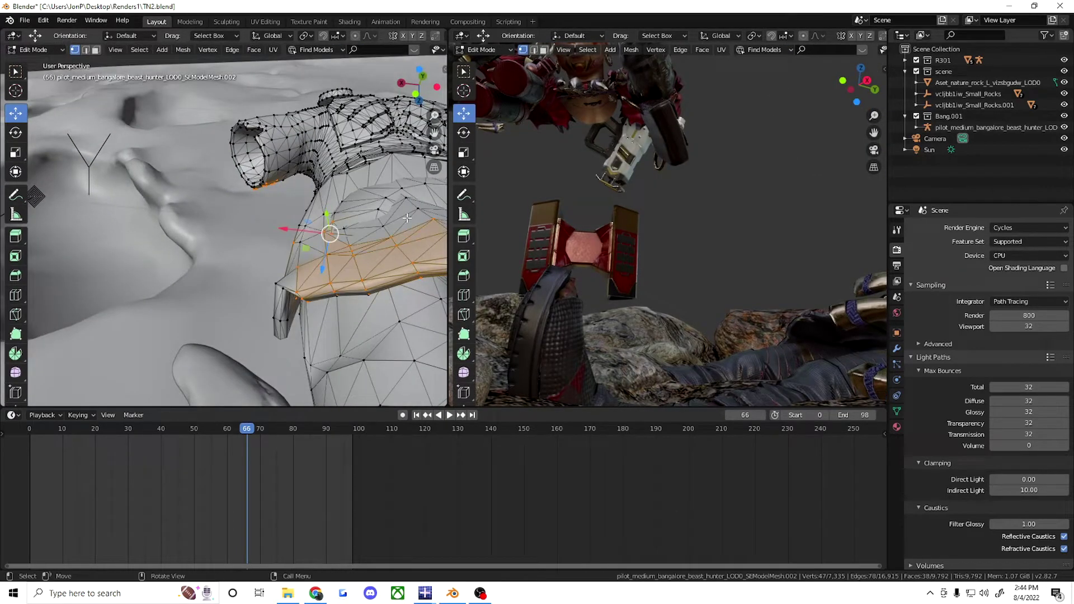
click(292, 289)
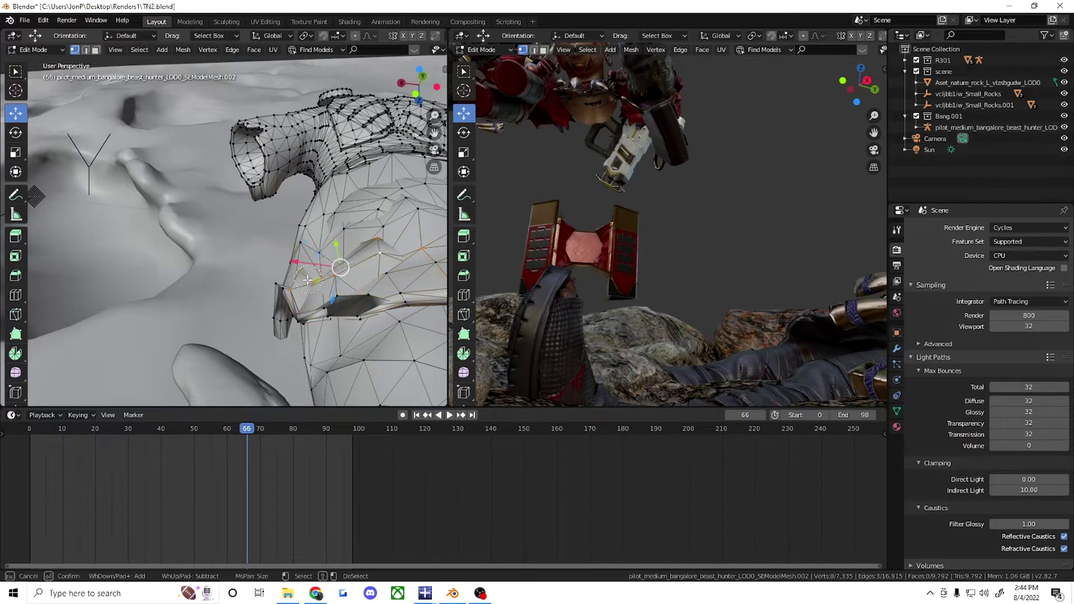
click(332, 307)
key(Tab)
Step: Circle-select a few arm vertices and move them down
mouse_move(564, 259)
middle_down()
mouse_move(696, 304)
mouse_move(859, 146)
middle_up()
scroll(667, 301, down, 5)
scroll(727, 276, up, 5)
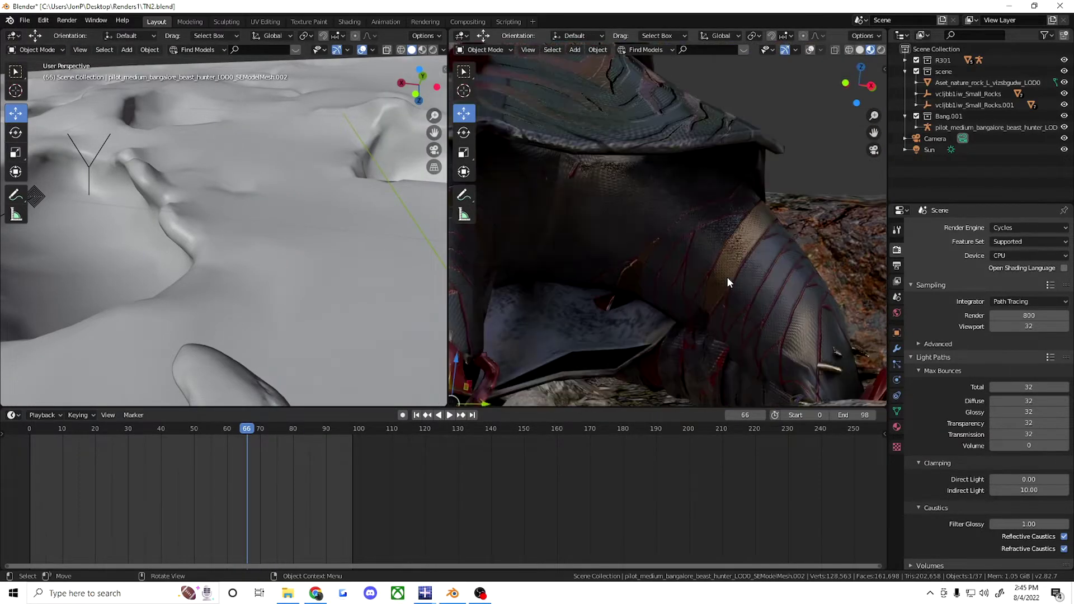
key(Tab)
middle_drag(727, 276, 674, 297)
middle_drag(336, 279, 252, 196)
scroll(252, 195, up, 3)
key(c)
drag(253, 210, 234, 142)
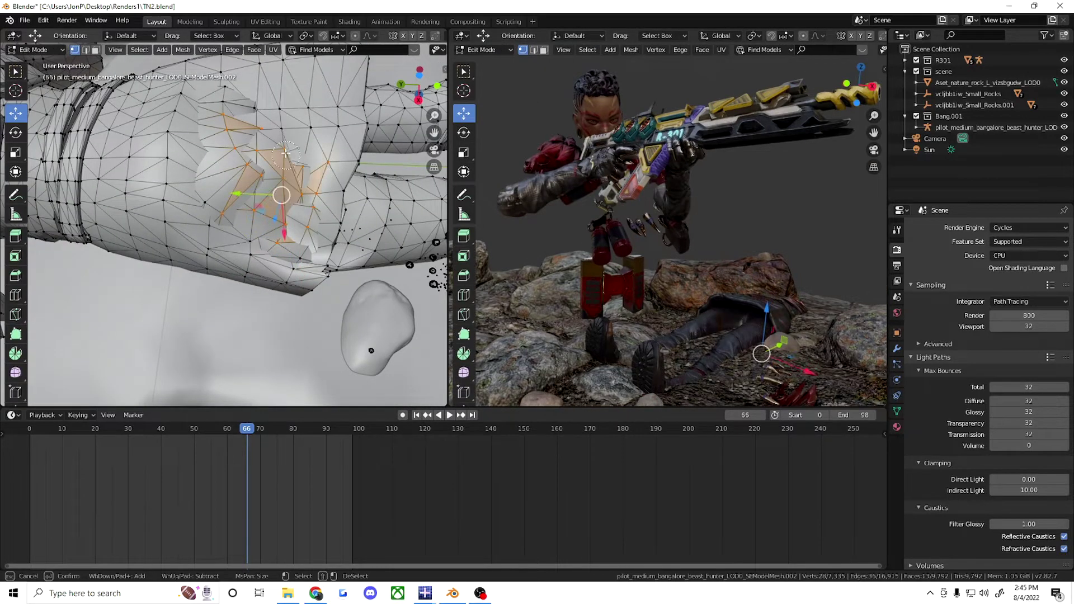
key(Escape)
middle_drag(316, 274, 352, 198)
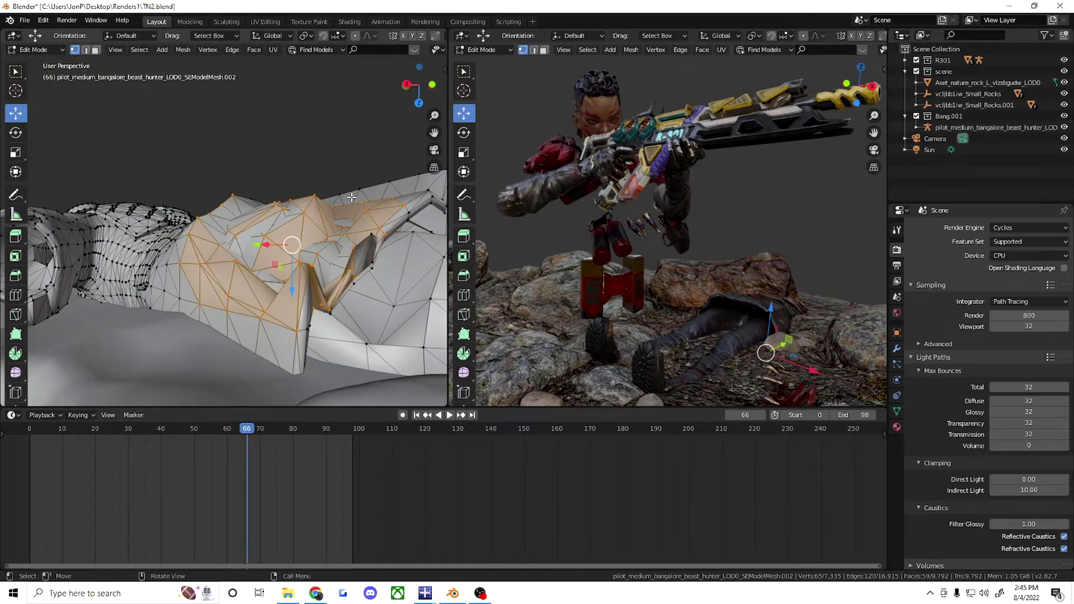
key(g)
click(318, 263)
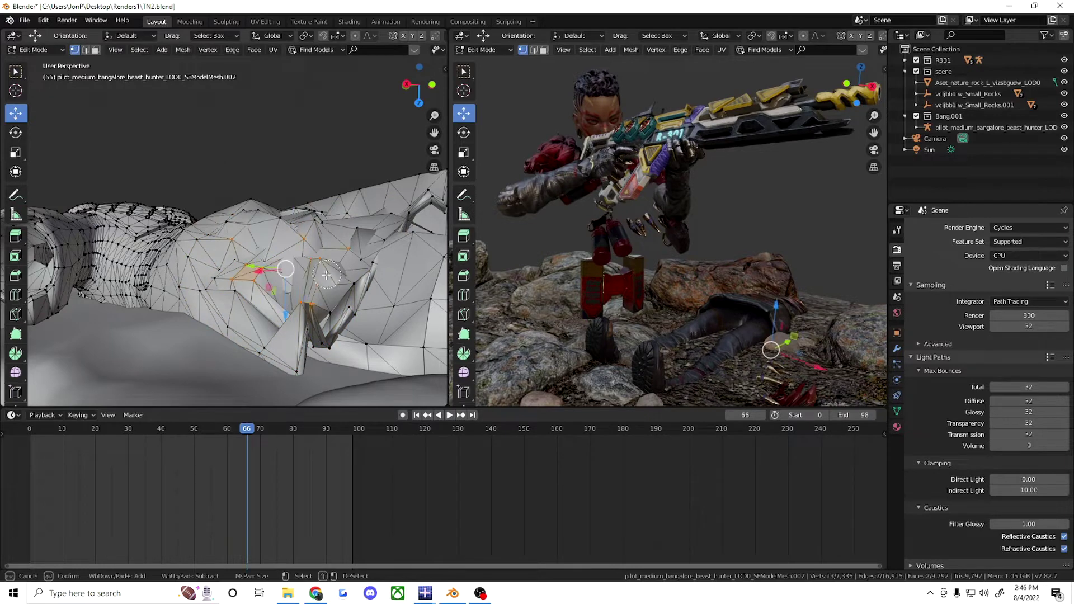
key(Escape)
key(Tab)
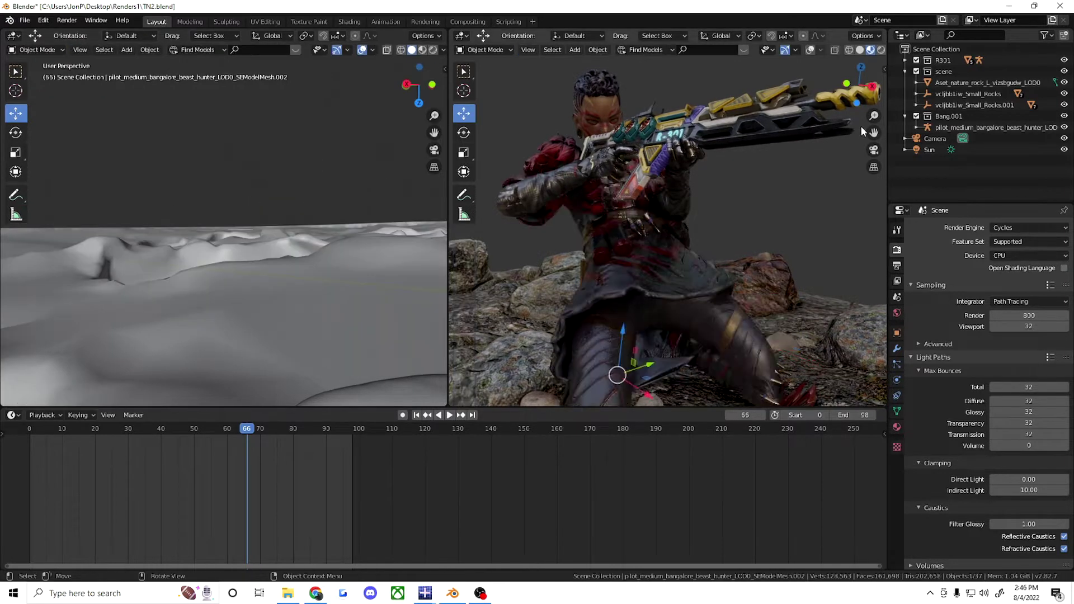
Step: Delete stray leg vertices and collapse another selected group into one
scroll(686, 291, up, 3)
scroll(685, 291, up, 2)
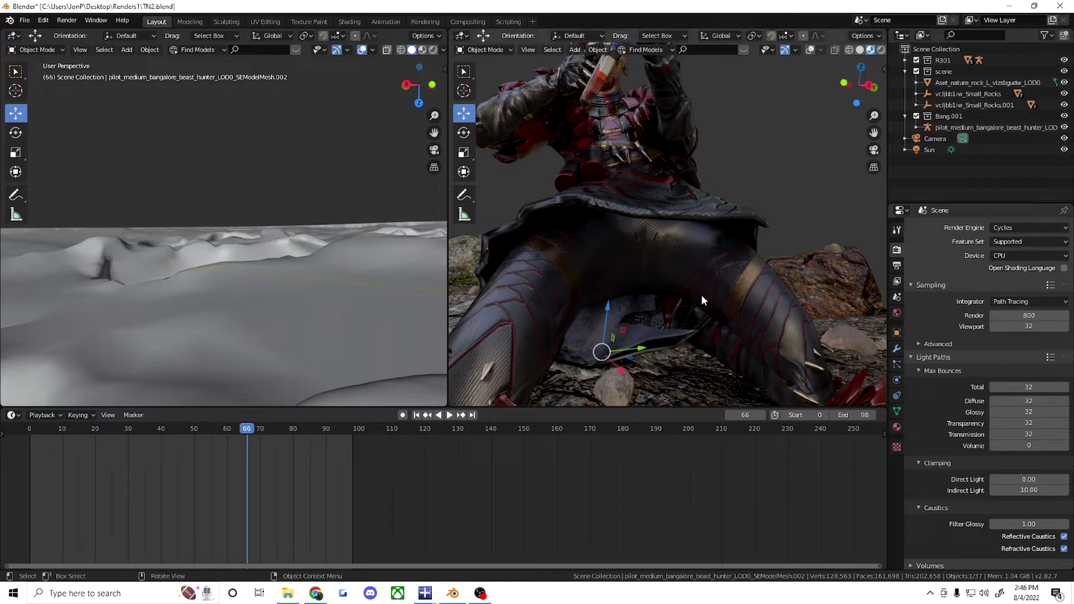
middle_drag(224, 252, 434, 133)
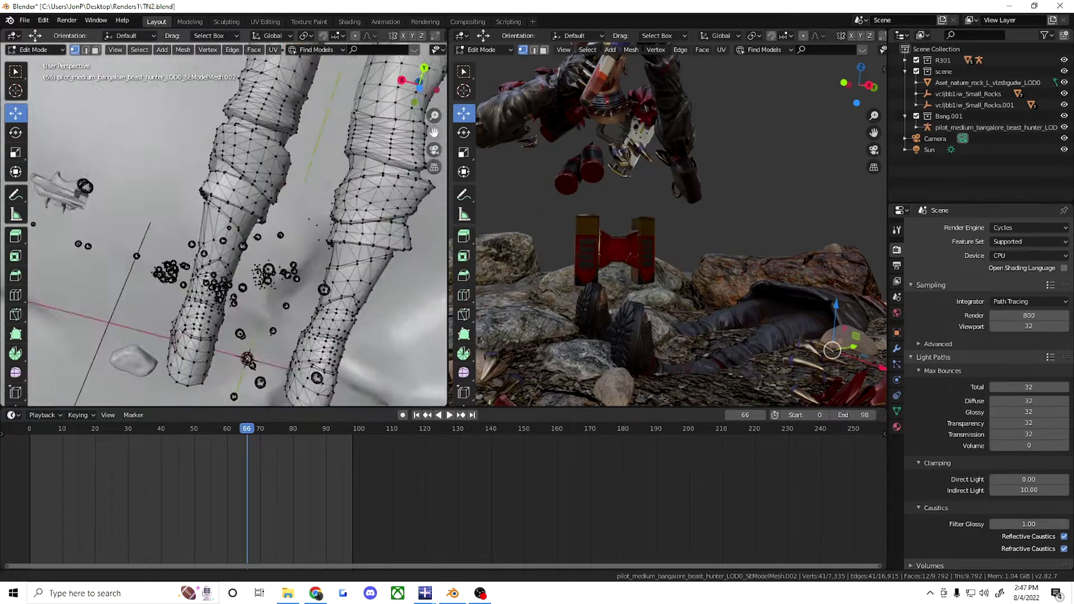
key(Delete)
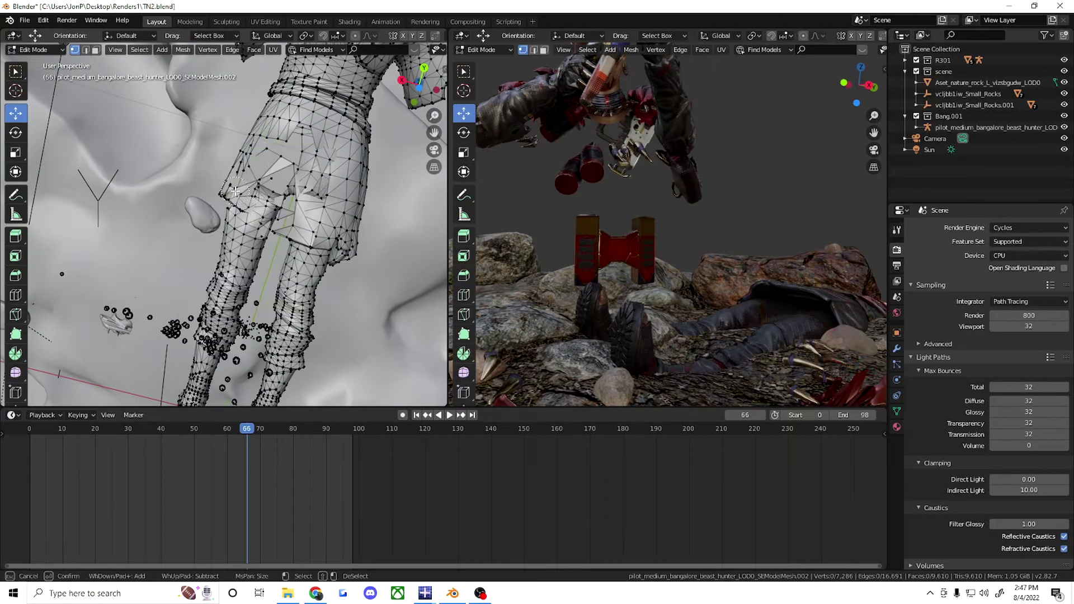
key(alt+a)
mouse_move(302, 198)
middle_down()
mouse_move(403, 186)
mouse_move(302, 268)
middle_up()
alt+click(302, 268)
key(x)
click(261, 268)
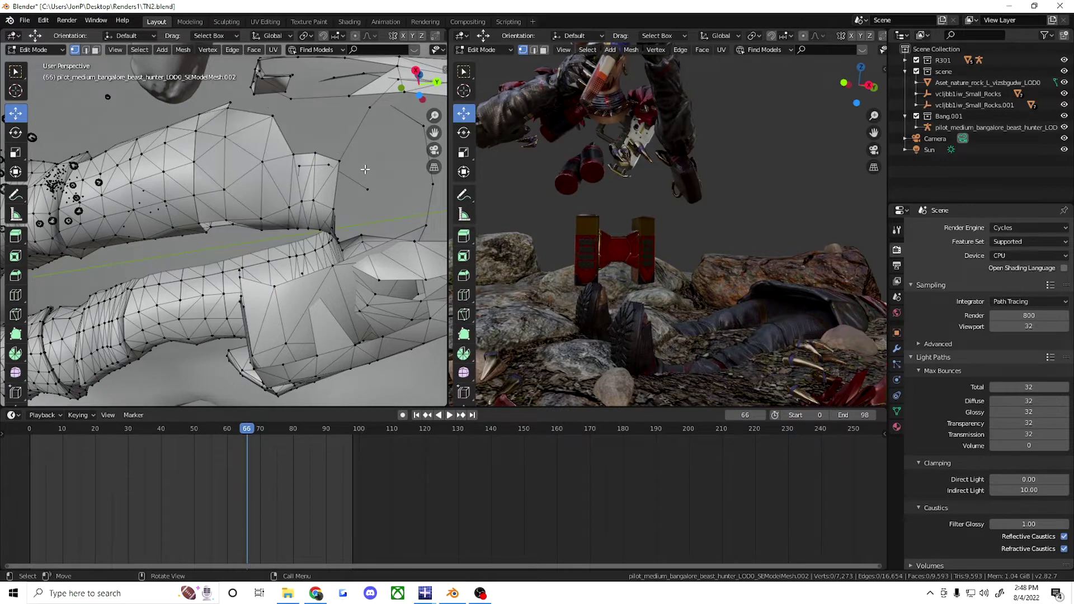
Step: Delete further stray vertices on the leg and arm, then return to Object Mode
scroll(654, 281, up, 5)
scroll(654, 281, down, 8)
mouse_move(310, 200)
middle_down()
mouse_move(235, 241)
mouse_move(140, 263)
middle_up()
alt+click(139, 263)
key(x)
click(95, 257)
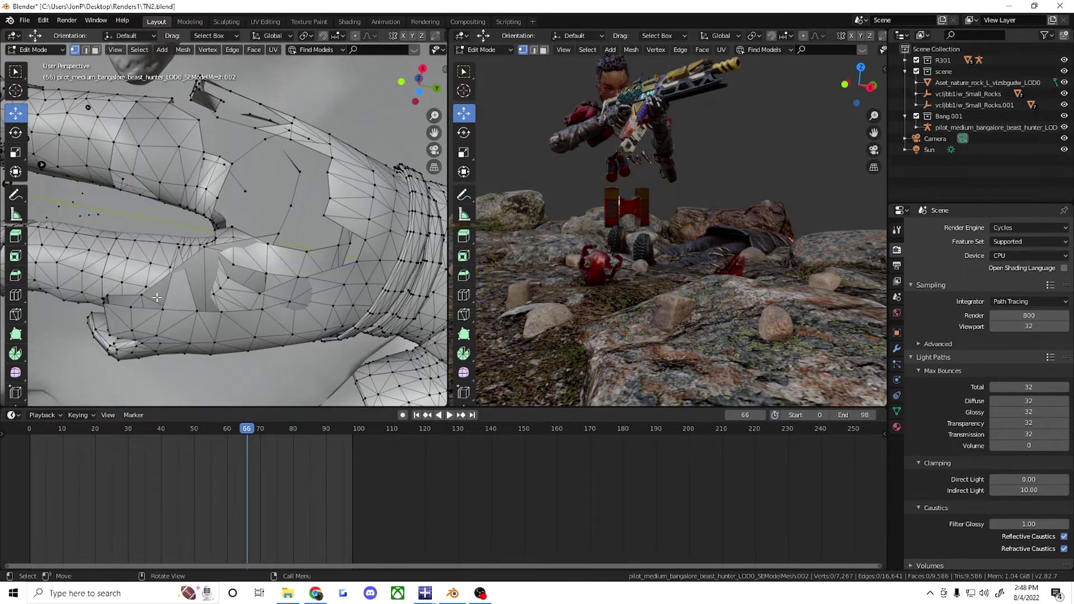
middle_drag(204, 248, 101, 232)
alt+click(101, 232)
key(x)
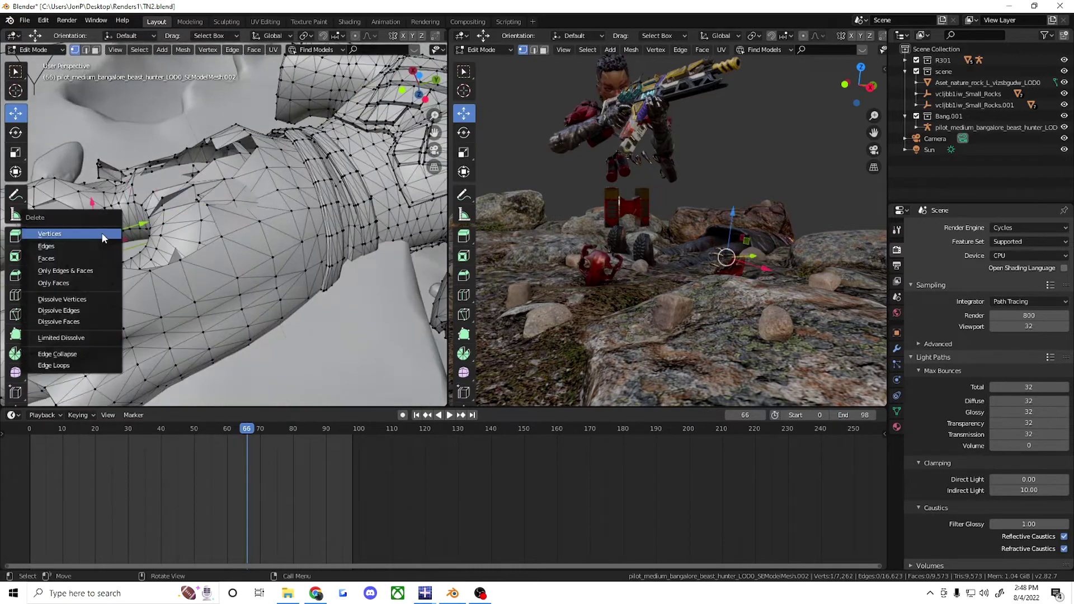
middle_drag(386, 170, 264, 203)
key(x)
click(263, 204)
key(Tab)
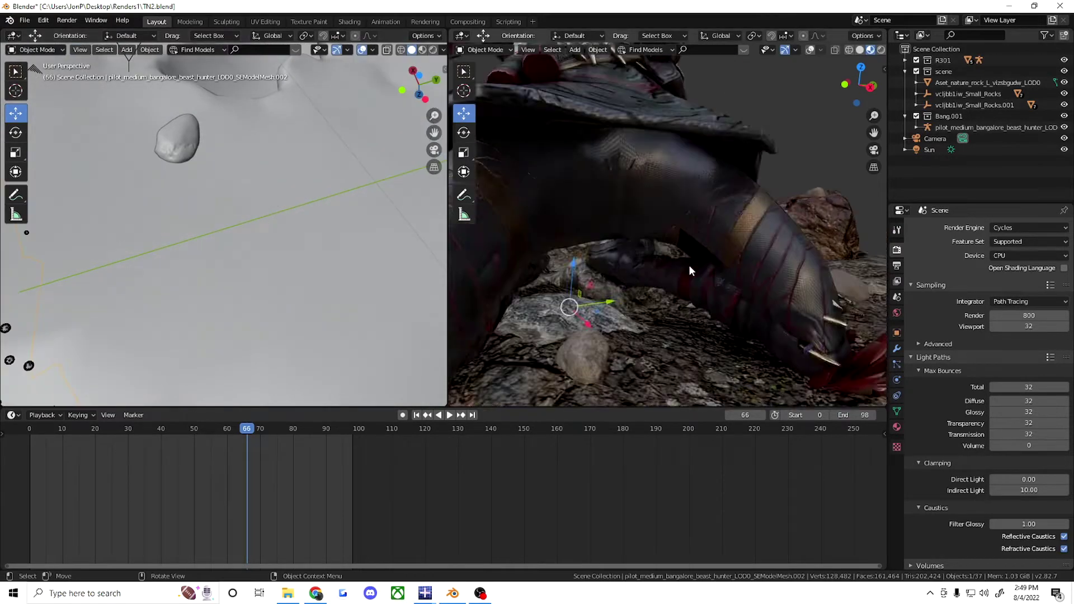
Step: Duplicate the rock terrain and slide the copy along the X axis
scroll(336, 239, down, 3)
scroll(337, 240, down, 4)
scroll(723, 260, down, 3)
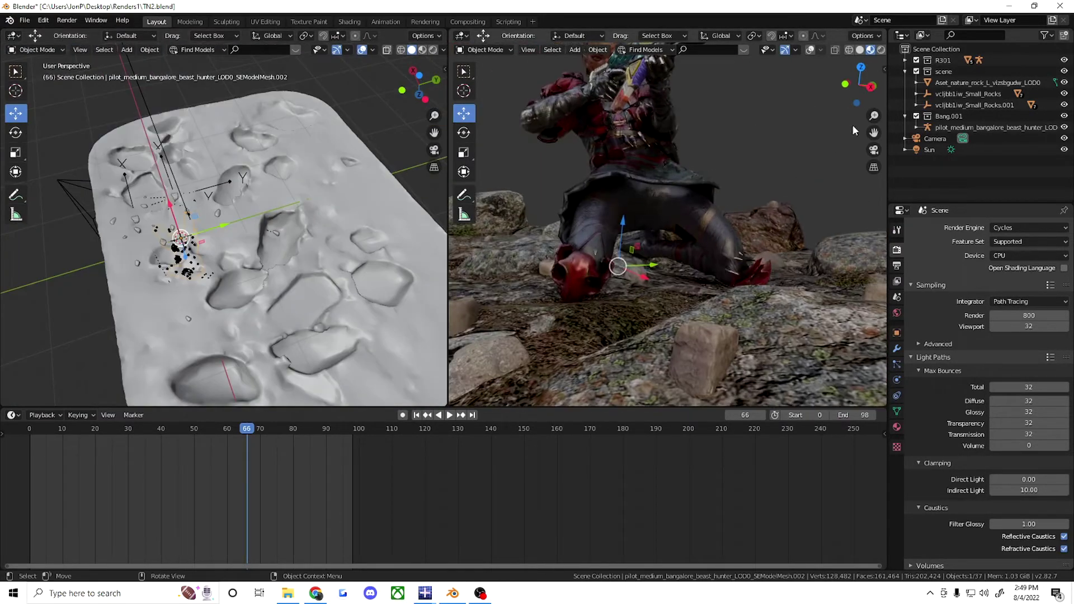
scroll(852, 124, up, 4)
scroll(828, 189, down, 5)
click(334, 215)
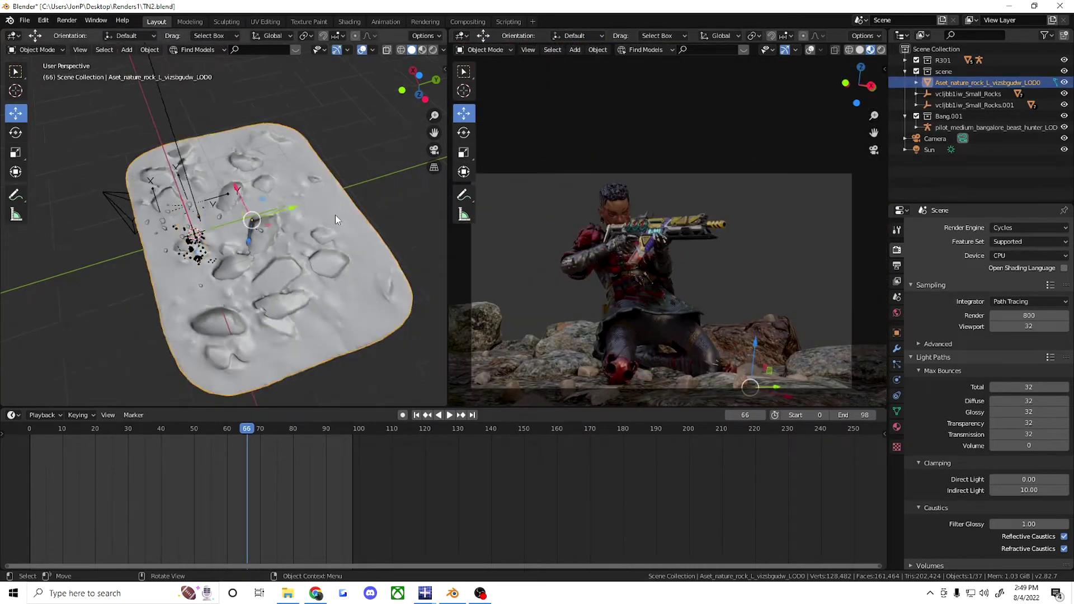
middle_drag(335, 215, 296, 212)
right_click(296, 212)
click(324, 305)
drag(318, 198, 366, 248)
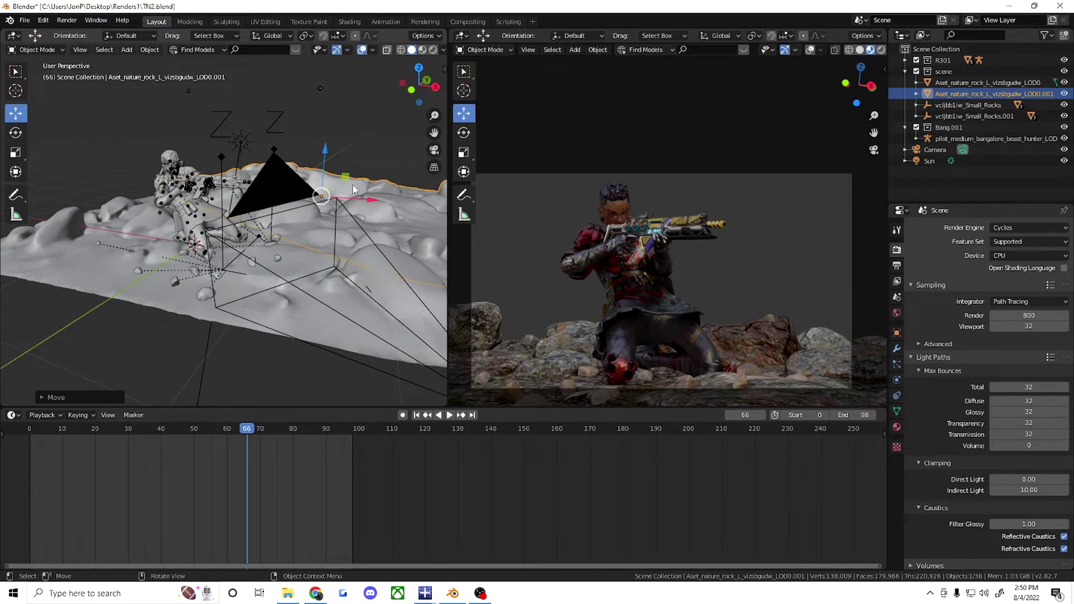
Step: Add a second rock duplicate, place it, and preview rendered with transparent background
key(shift+d)
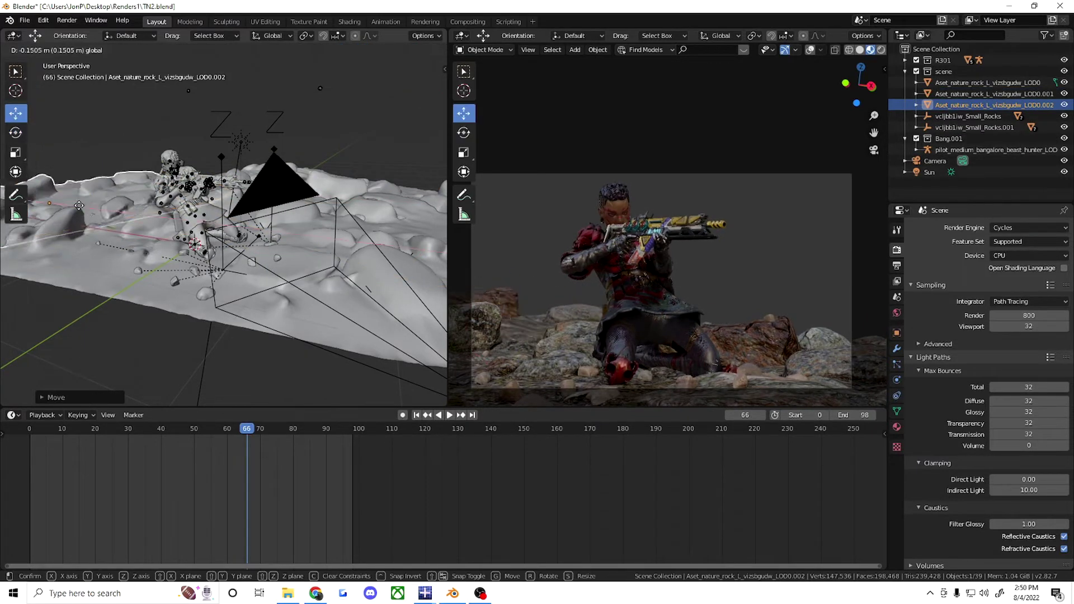
middle_drag(79, 206, 75, 237)
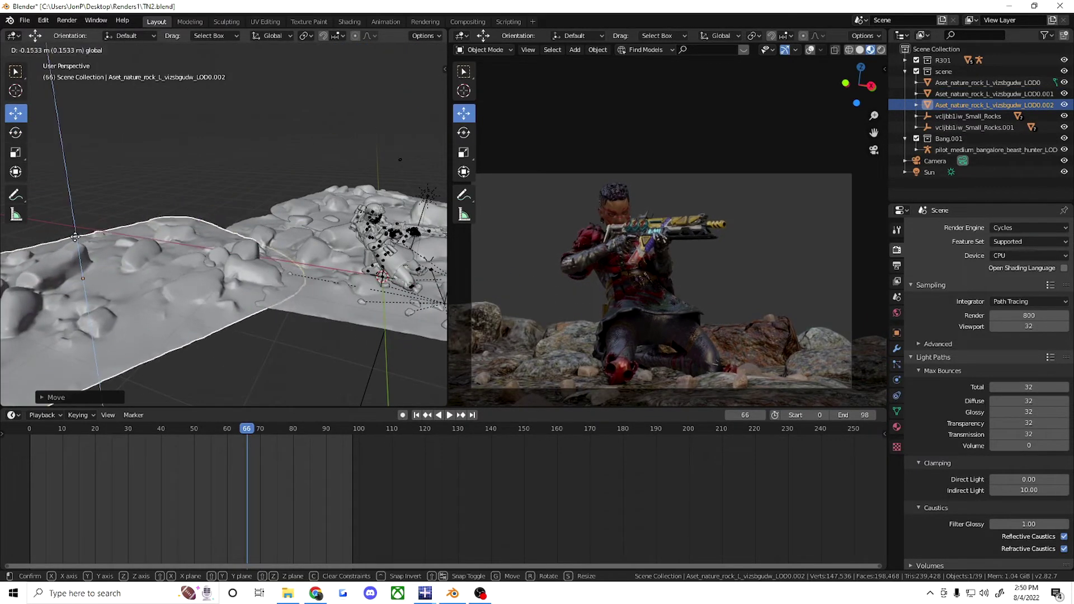
click(75, 238)
click(881, 50)
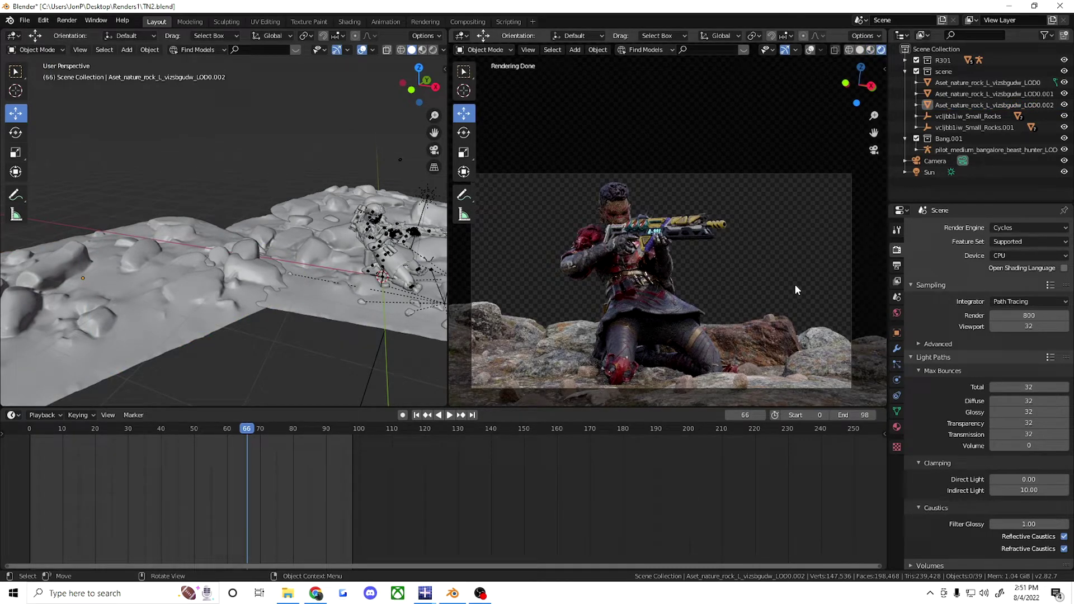
Step: Collapse the scene collection, show view layer settings, and render frame 66
click(904, 71)
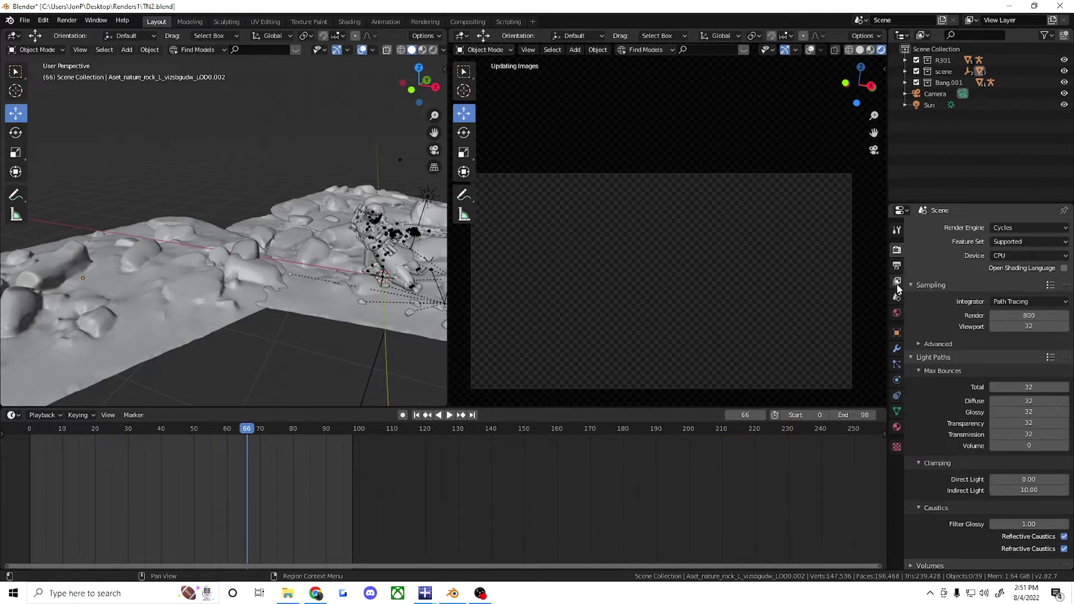
click(897, 281)
click(66, 21)
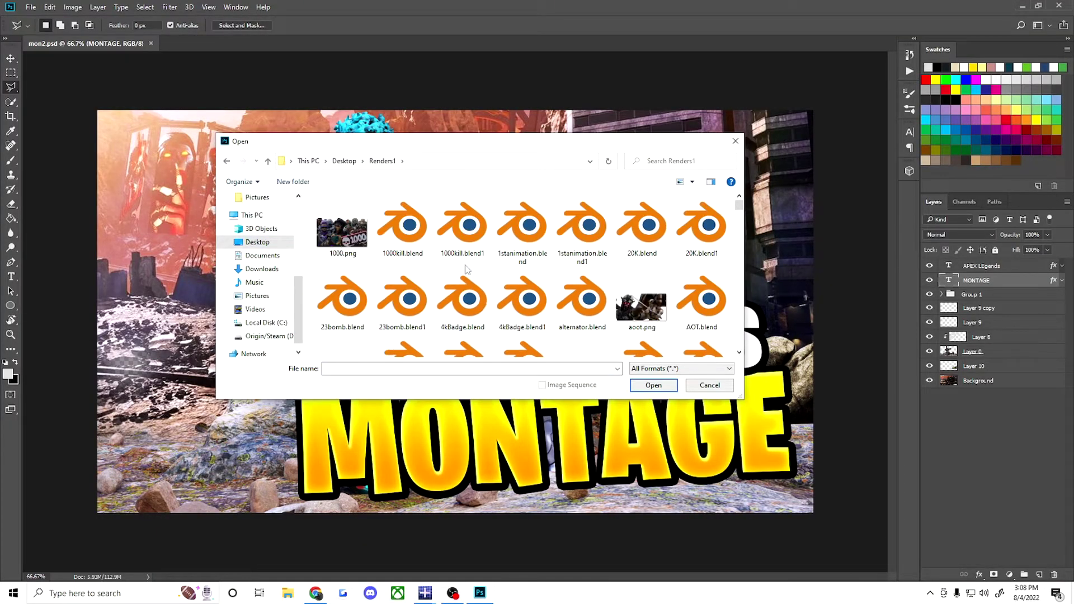
Step: Apply vibrance +74 to the kneeling character render layer in mon2.psd
scroll(475, 274, down, 5)
scroll(537, 291, down, 10)
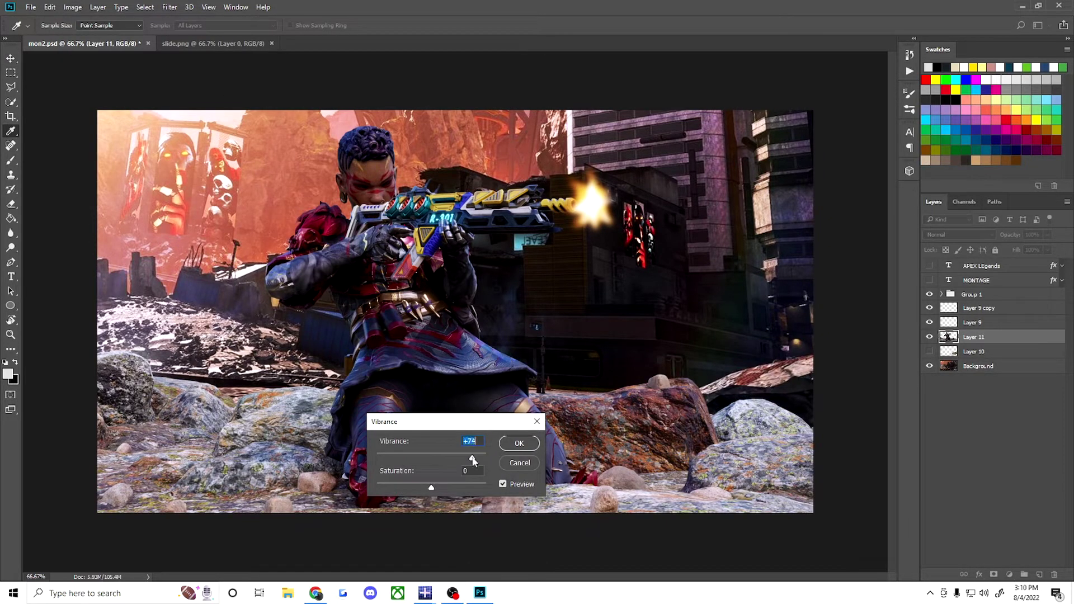
click(511, 444)
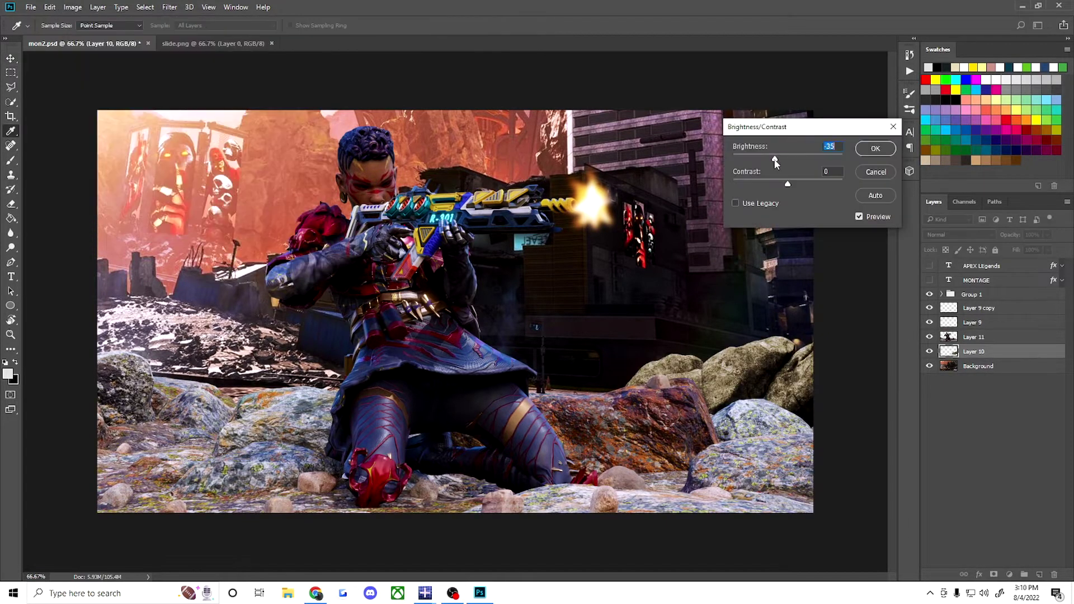
Step: Mirror rock Layer 10 and tilt it about 18°
drag(754, 364, 571, 366)
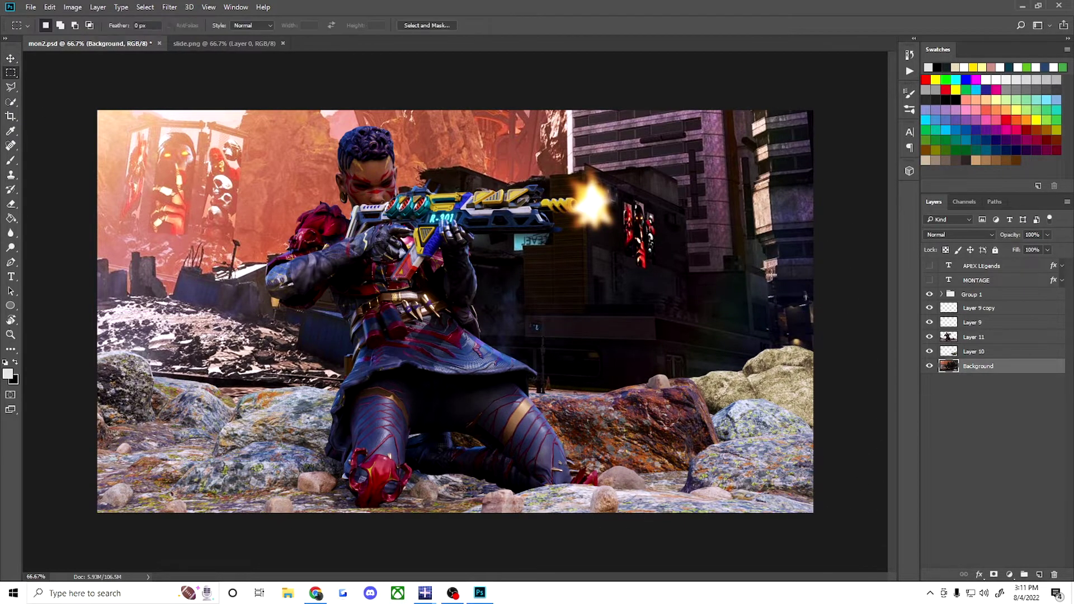
drag(787, 159, 769, 161)
key(Escape)
Step: Copy a marquee area of rocks to Layer 12 above Layer 11 and soften its edge
key(m)
drag(97, 311, 284, 427)
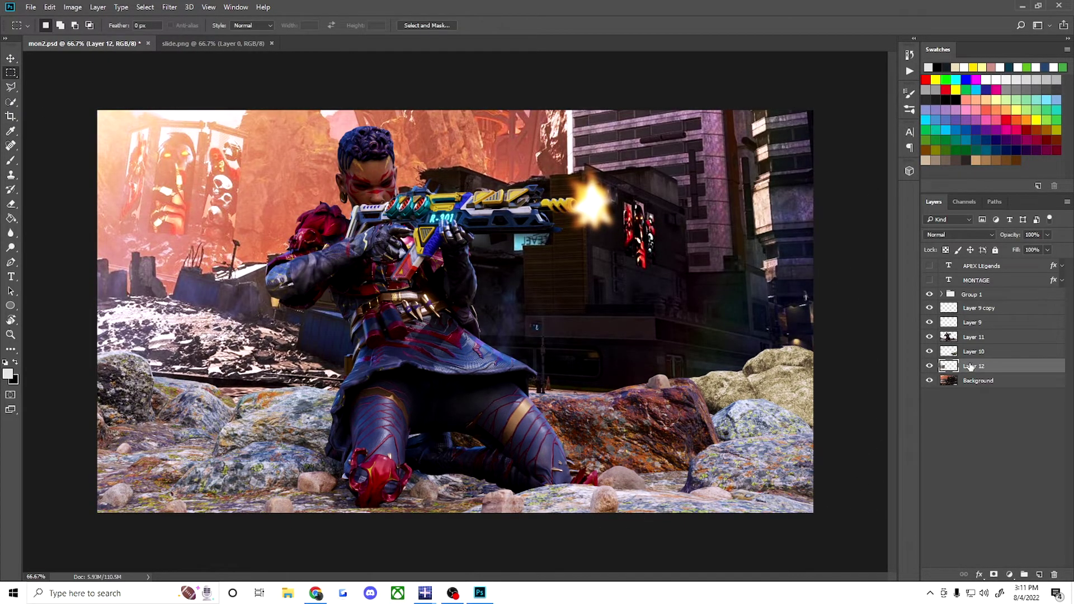
drag(971, 367, 972, 330)
mouse_move(317, 445)
mouse_down()
mouse_move(235, 425)
mouse_move(84, 449)
mouse_move(228, 448)
mouse_move(200, 450)
mouse_up()
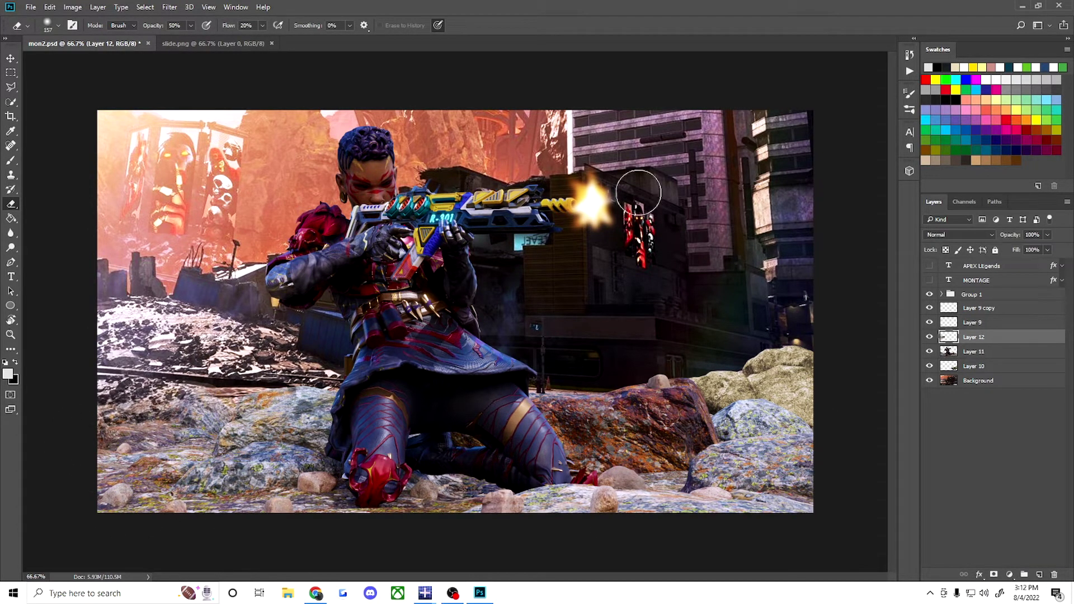
Step: Show the titles, add clipped Layer 13, and paint soft white highlights on the character
drag(929, 266, 929, 281)
click(977, 352)
key(ctrl+shift+alt+n)
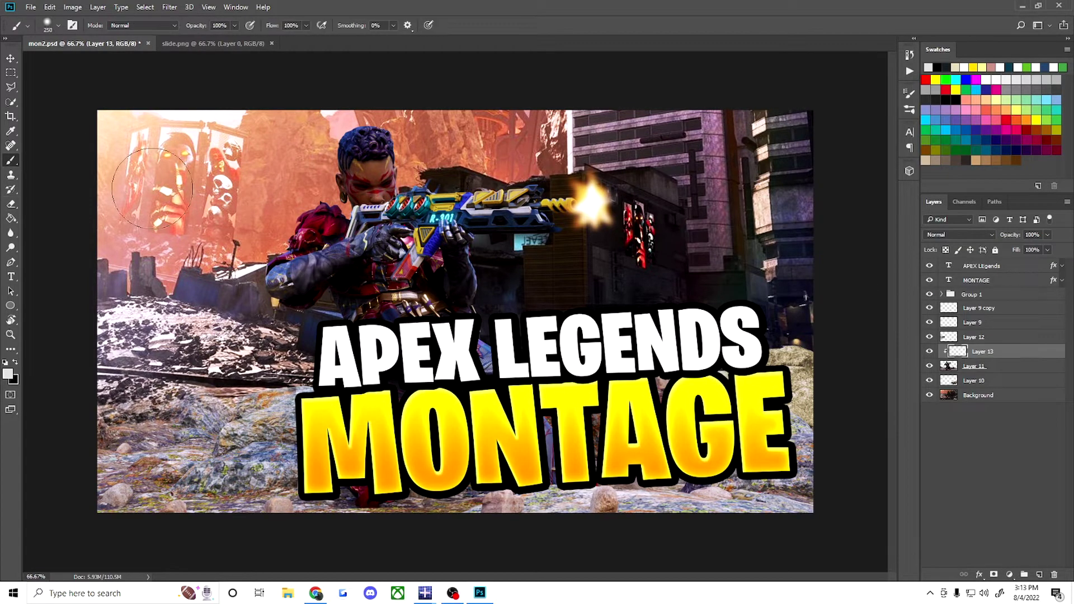
drag(375, 143, 278, 242)
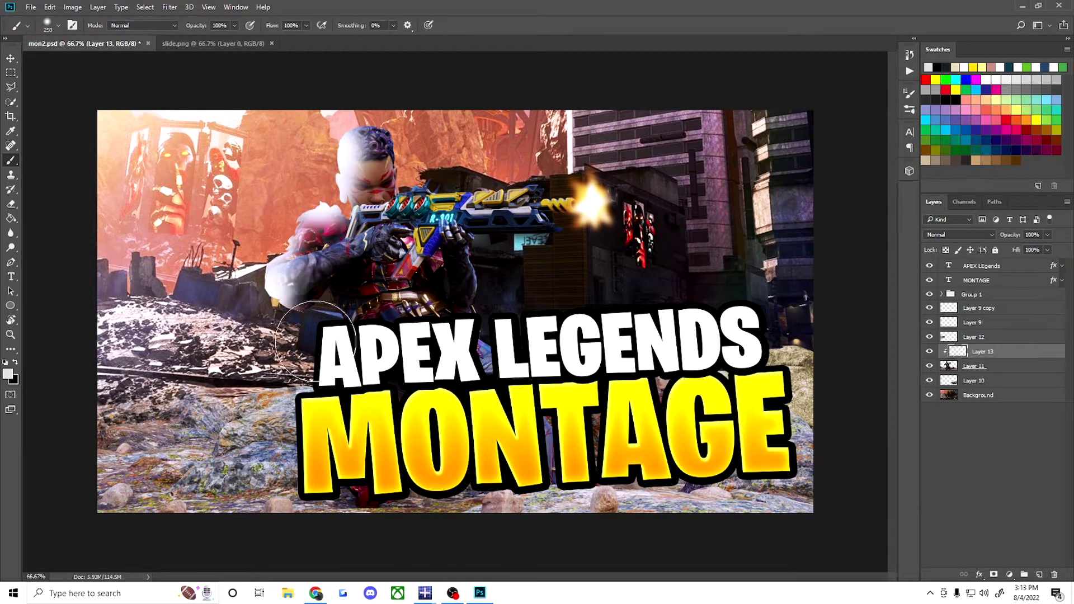
drag(226, 344, 364, 168)
alt+right_drag(515, 264, 492, 264)
Step: Set Layer 13 to Overlay, add finer highlights, and hide the title layers
click(958, 234)
click(951, 327)
drag(1018, 235, 1012, 237)
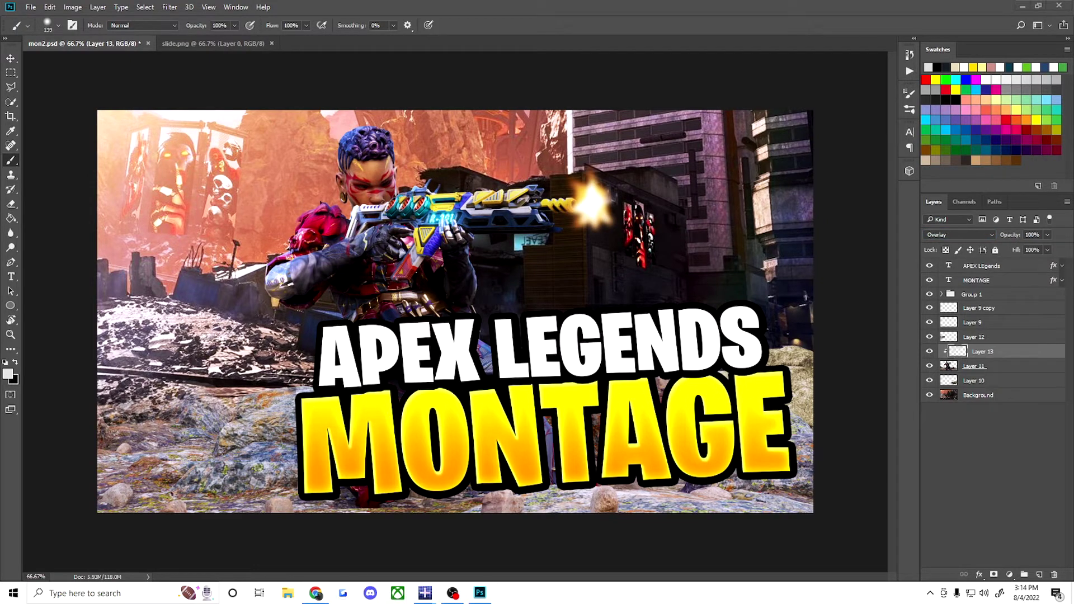
alt+click(929, 395)
click(977, 395)
Step: Open Dust.png from the Particles folder, place it at mon2.psd's lower right, and brighten it
key(ctrl+o)
click(263, 316)
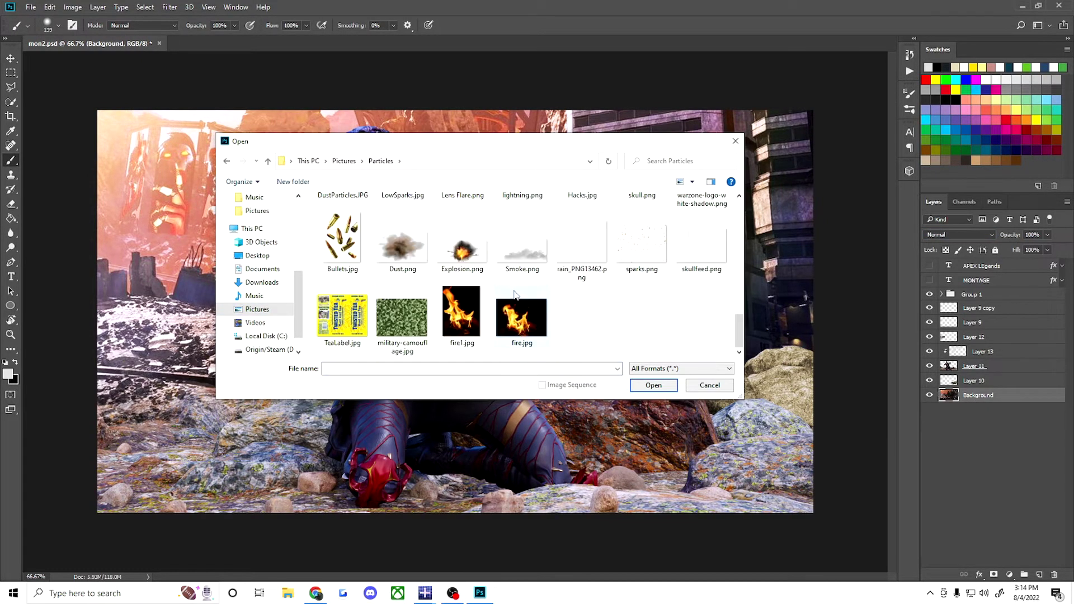
double_click(516, 296)
drag(373, 287, 570, 358)
click(73, 7)
click(224, 36)
click(874, 146)
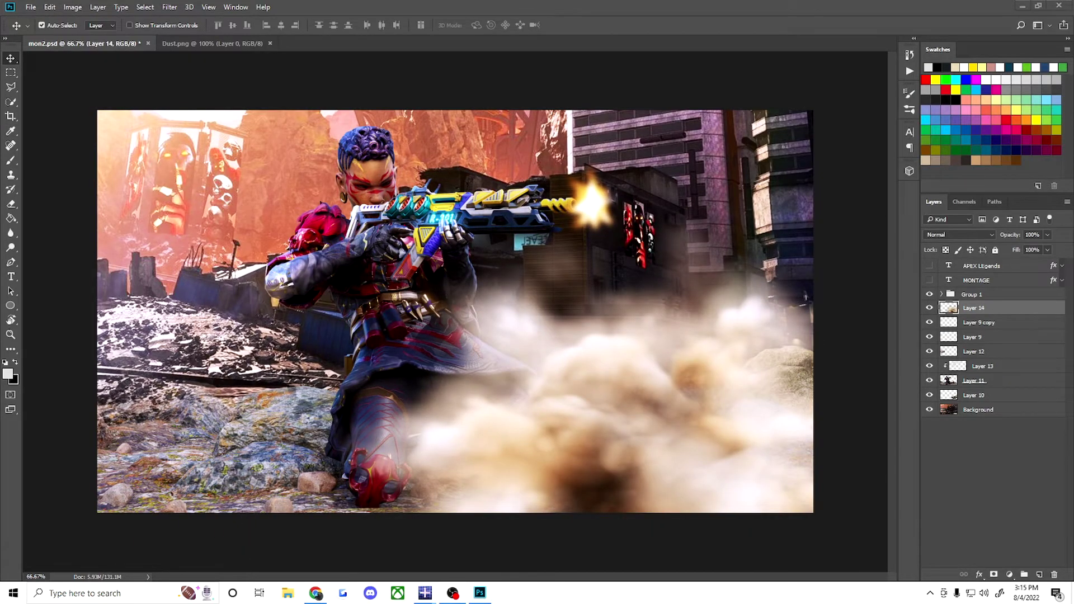
Step: Duplicate the dust layer and stretch the copy across the left side of the canvas
key(ctrl+j)
mouse_move(616, 392)
mouse_down()
mouse_move(474, 379)
mouse_move(467, 403)
mouse_up()
key(ctrl+t)
key(Return)
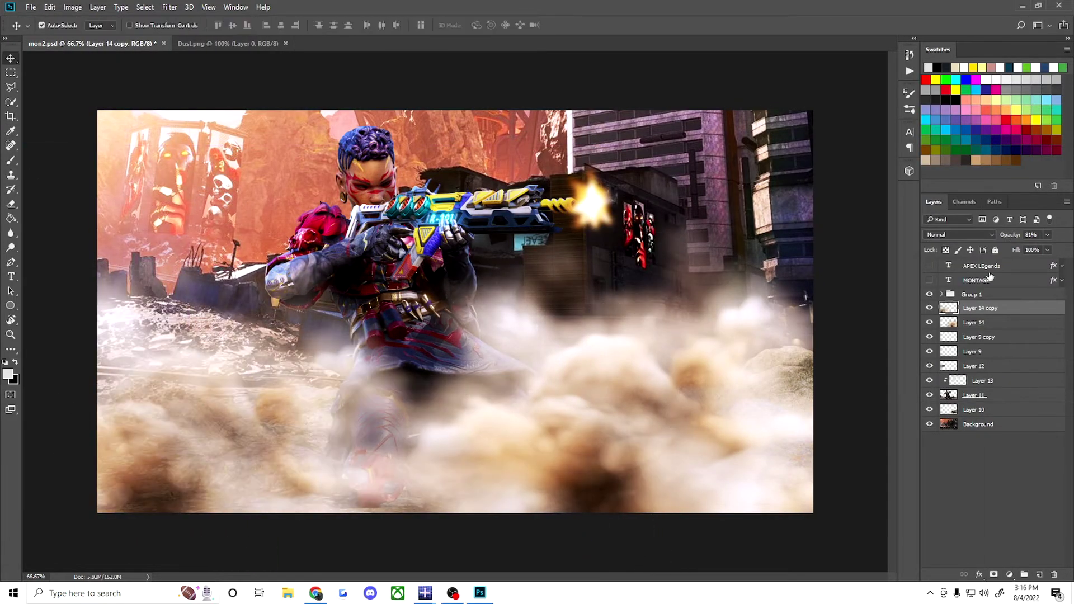
key(Escape)
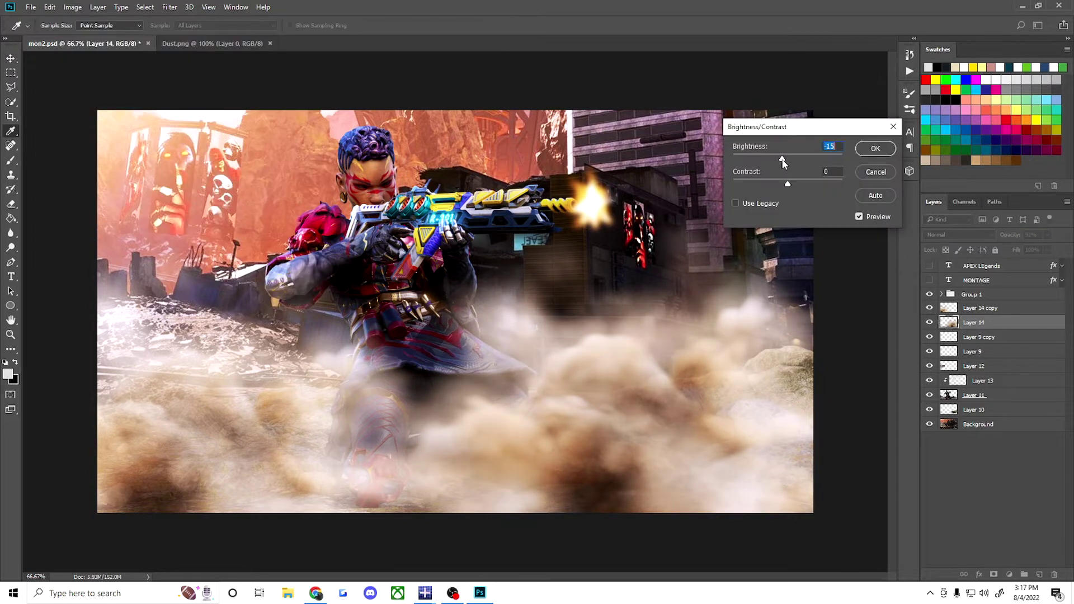
Step: Raise the dust contrast to 54 and brighten Layer 14 copy as well
key(shift+Up)
key(Return)
click(980, 308)
click(72, 7)
click(246, 31)
Step: Lower the dust layers' opacity, setting Layer 14 to 92%
key(v)
key(Return)
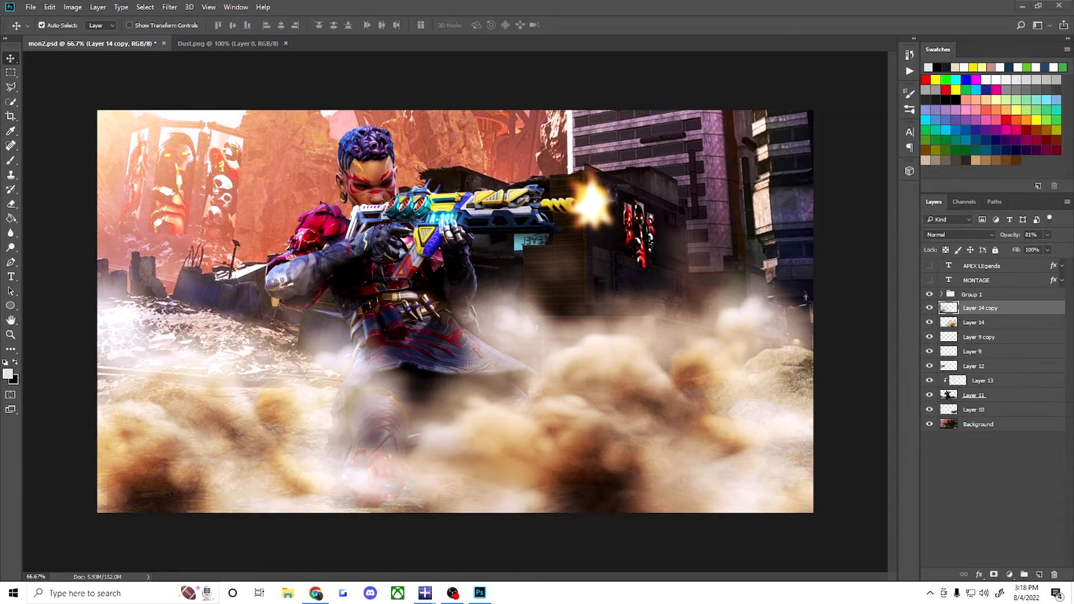
key(alt+bracketleft)
click(31, 9)
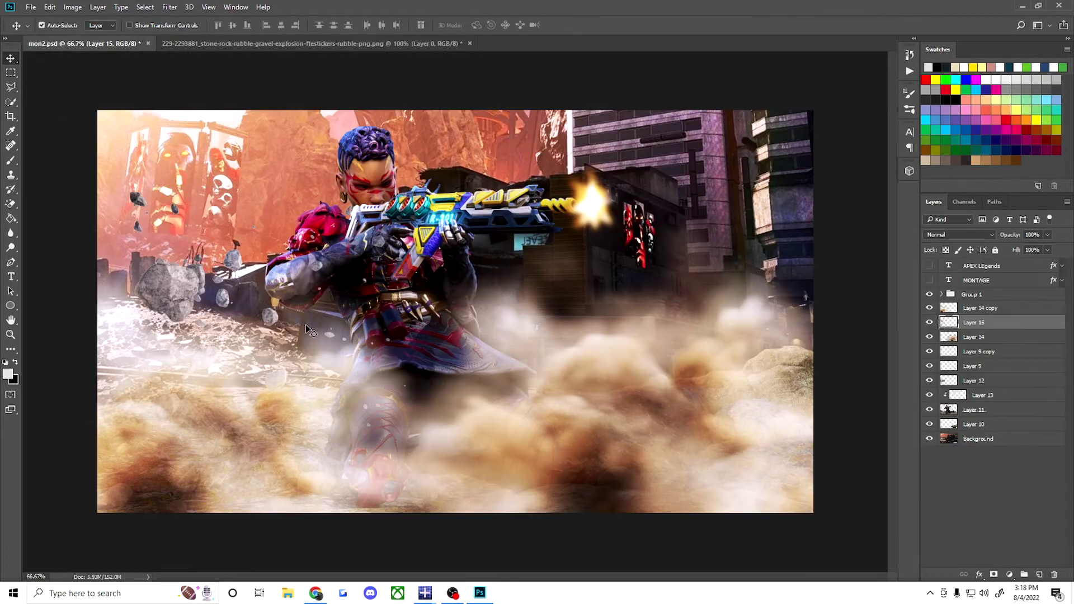
Step: Paste the rubble image and rotate and shrink it into the lower middle
key(ctrl+v)
key(ctrl+t)
mouse_move(376, 185)
mouse_down()
mouse_move(487, 442)
mouse_move(264, 427)
mouse_up()
key(Return)
Step: Shift the rubble about 140 px left and move lasso-selected rocks up and left
key(l)
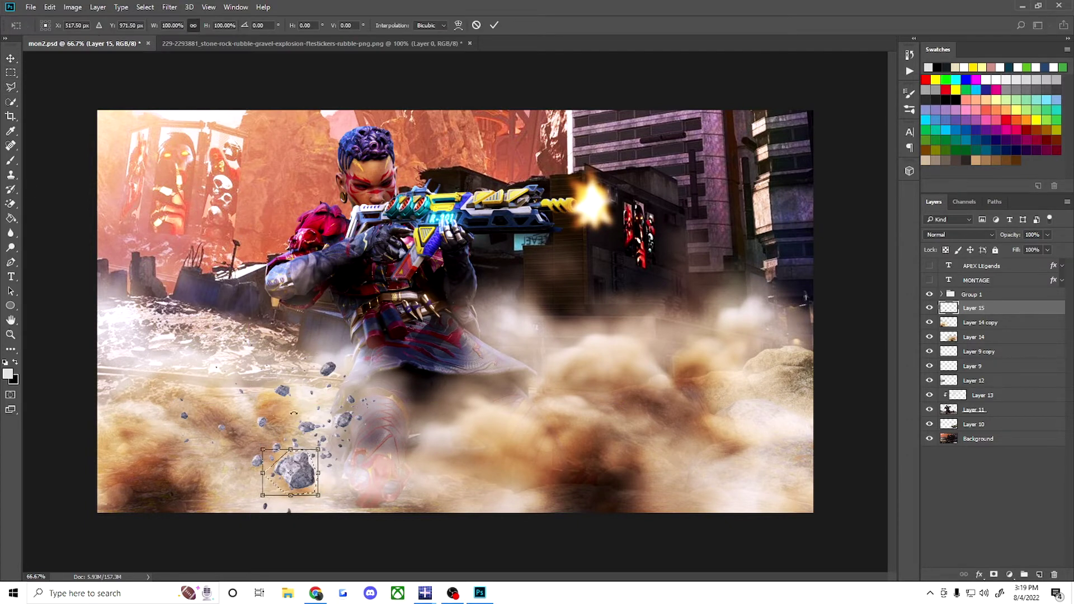
key(Return)
key(v)
drag(279, 486, 230, 491)
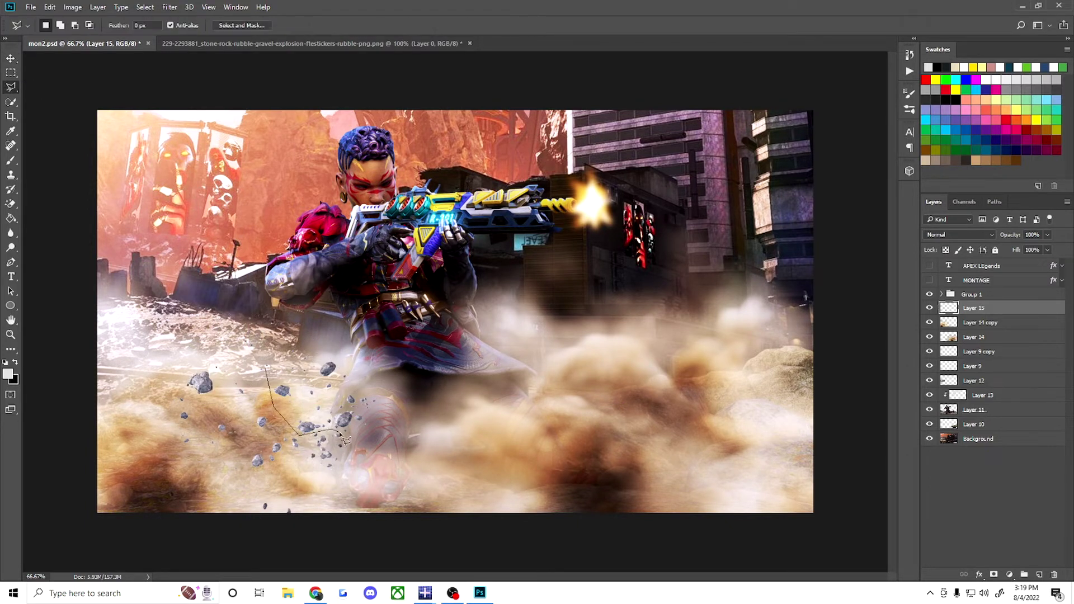
key(v)
drag(347, 415, 297, 331)
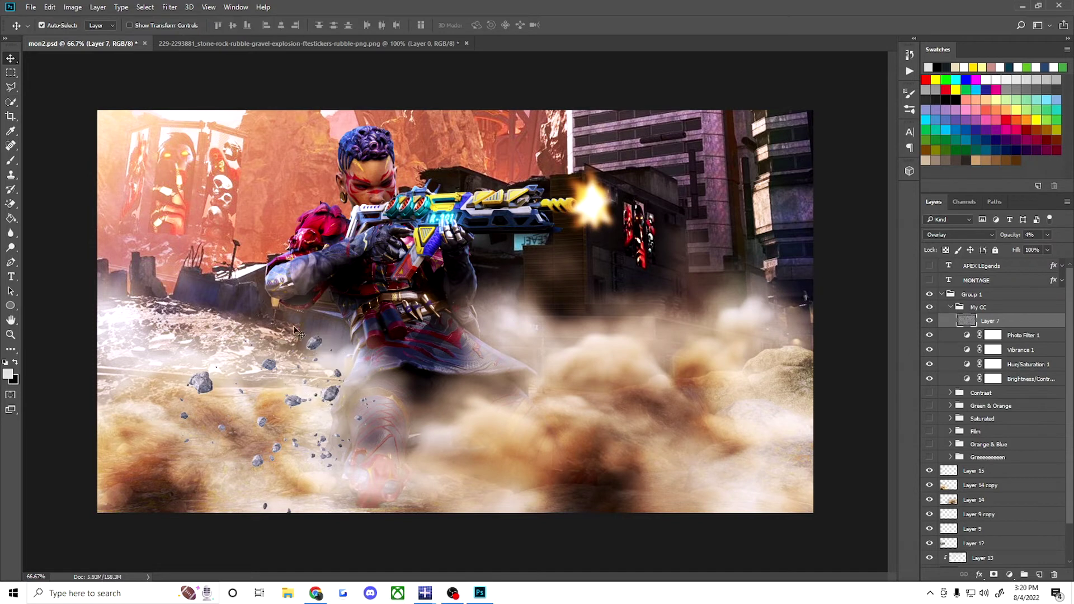
Step: Rotate the selected rocks on Layer 15 by about 20°
click(941, 294)
click(974, 307)
key(ctrl+t)
drag(291, 413, 455, 330)
key(Return)
Step: Soften the rubble with a blur filter, applied twice
click(169, 6)
click(346, 137)
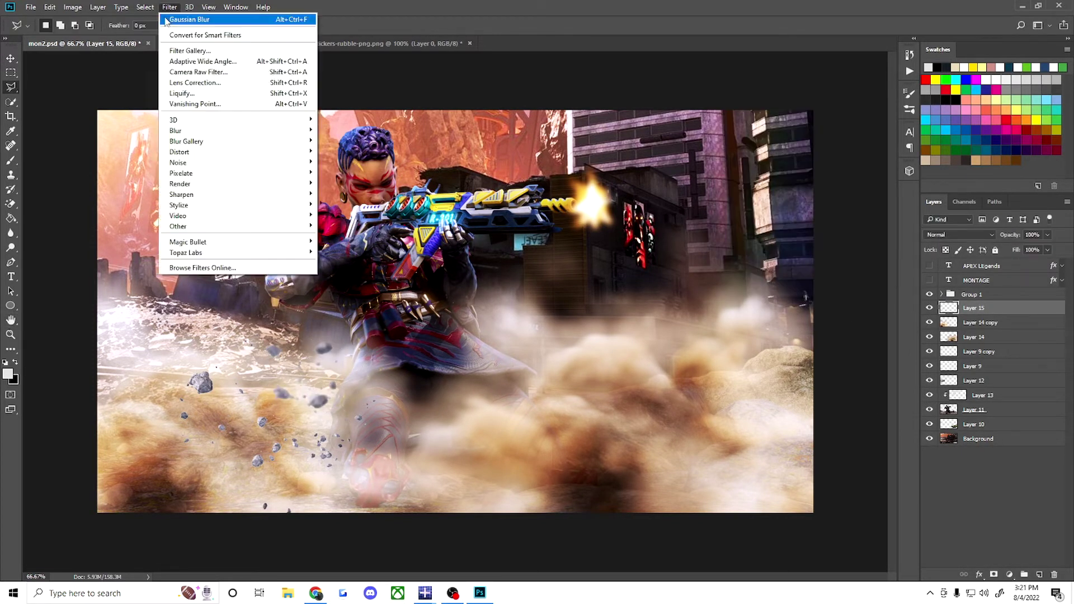
key(Return)
Step: Duplicate the rubble twice and place a rotated cluster at the upper left
key(Return)
key(ctrl+t)
key(Return)
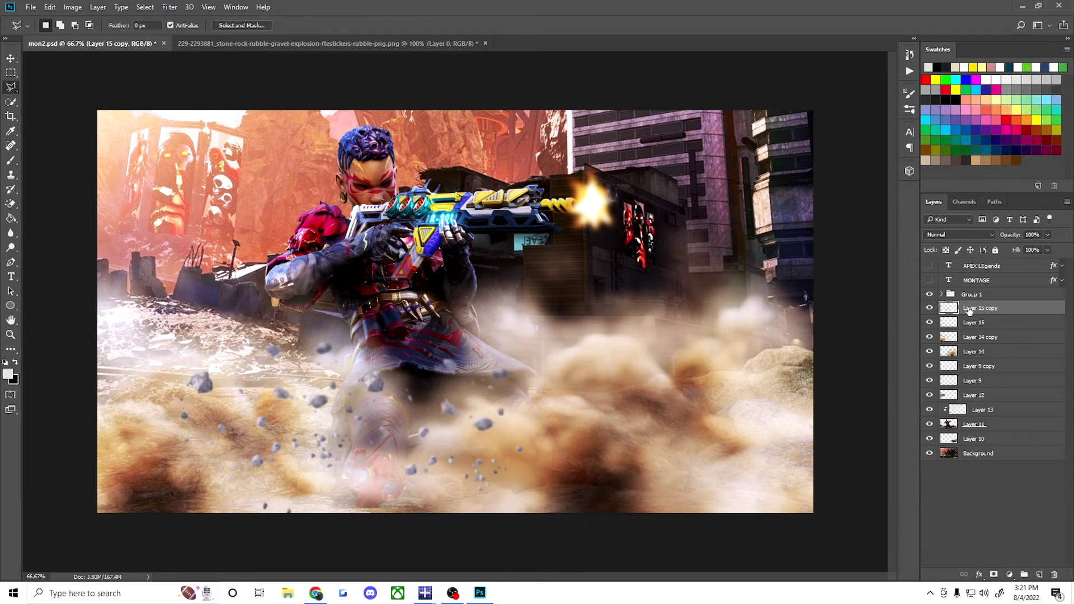
key(ctrl+j)
key(ctrl+t)
drag(240, 277, 119, 244)
key(Return)
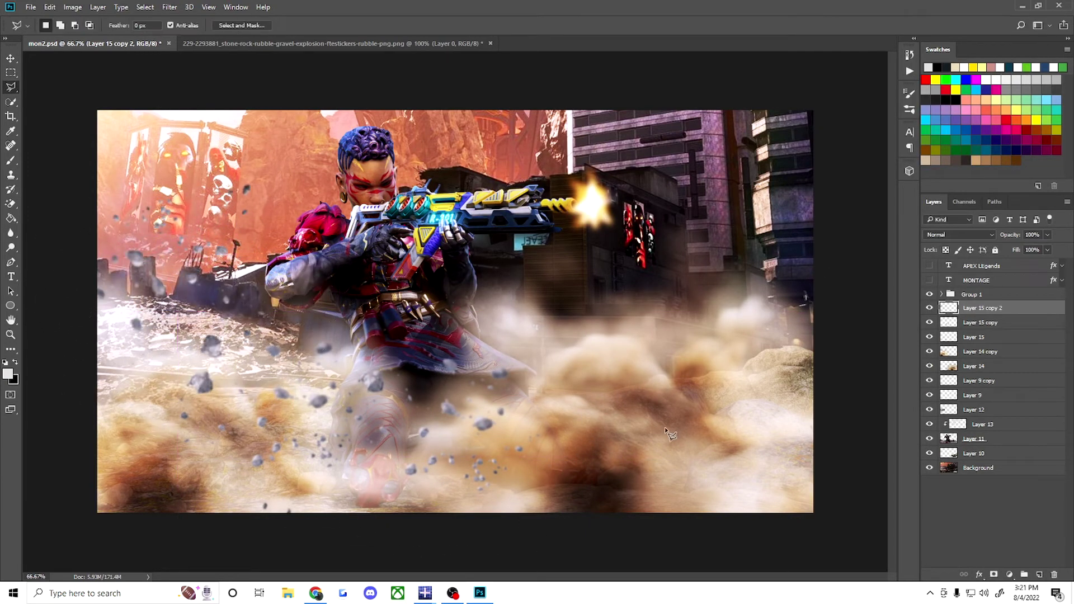
Step: Reveal the APEX Legends and MONTAGE title layers and close the rubble image
click(980, 322)
drag(929, 265, 929, 280)
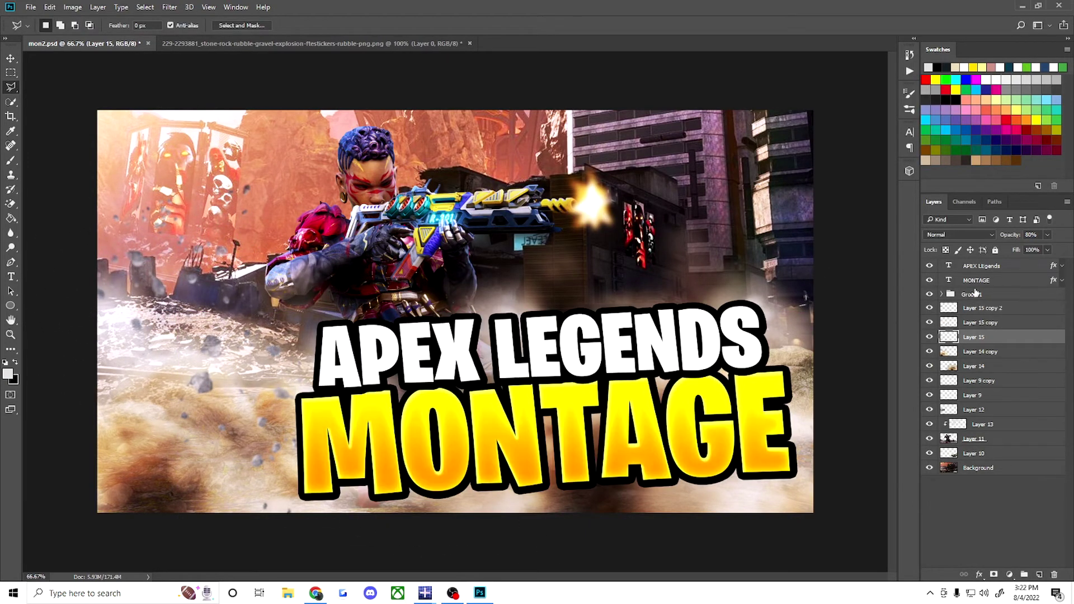
click(470, 43)
click(980, 351)
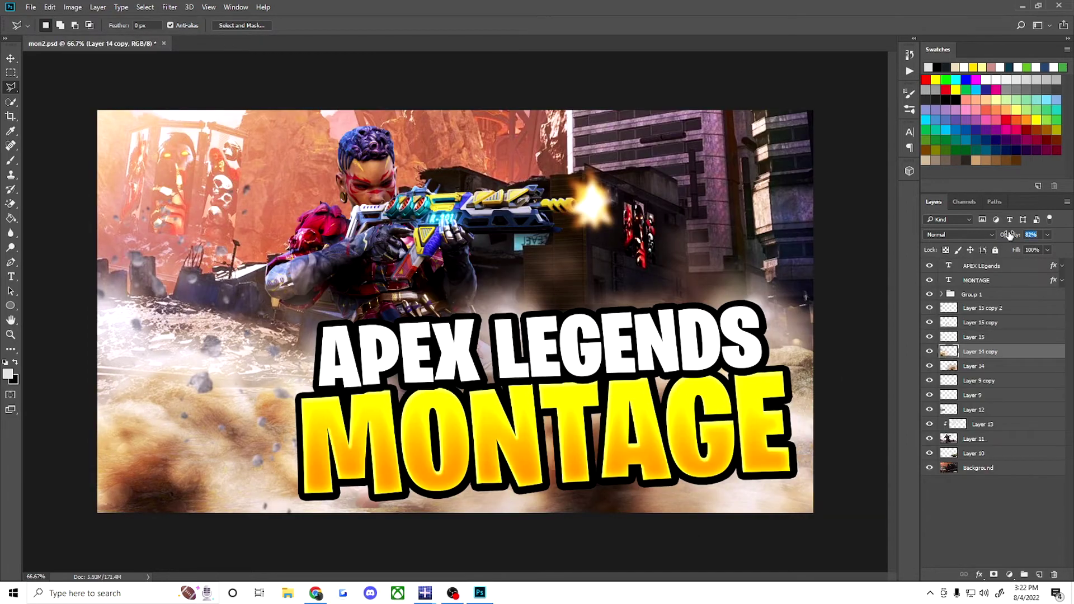
Step: Export the thumbnail as mon2.png and create a new blank document
click(31, 7)
click(190, 168)
click(720, 497)
key(Return)
key(Return)
key(ctrl+n)
key(ctrl+o)
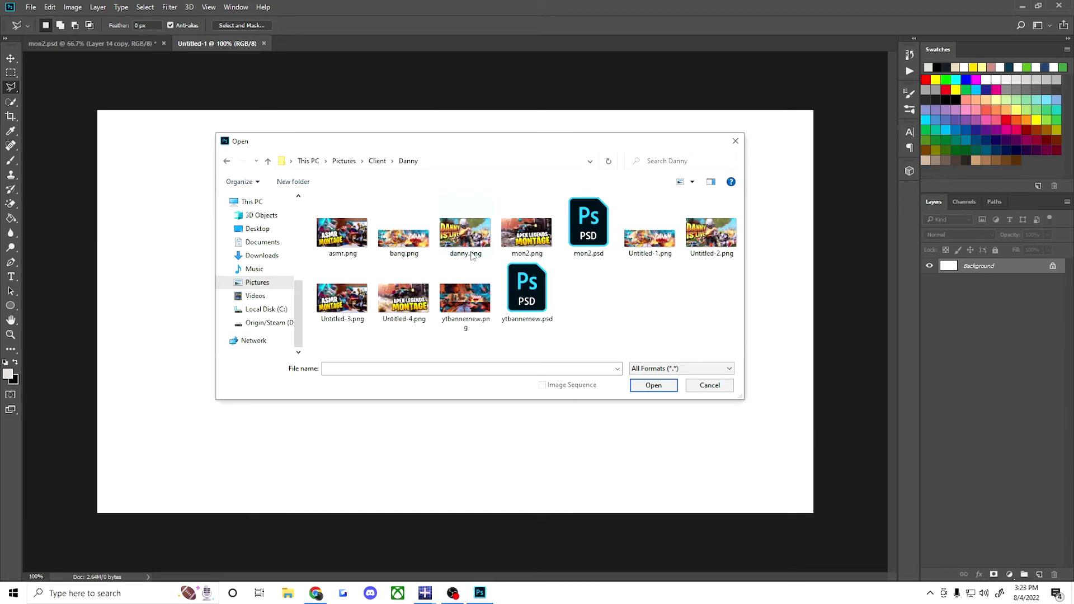
Step: Copy Untitled-4.png into Untitled-1 and scale it to fill the canvas
double_click(404, 296)
key(ctrl+a)
key(ctrl+c)
click(231, 43)
key(ctrl+v)
key(ctrl+t)
drag(287, 175, 97, 111)
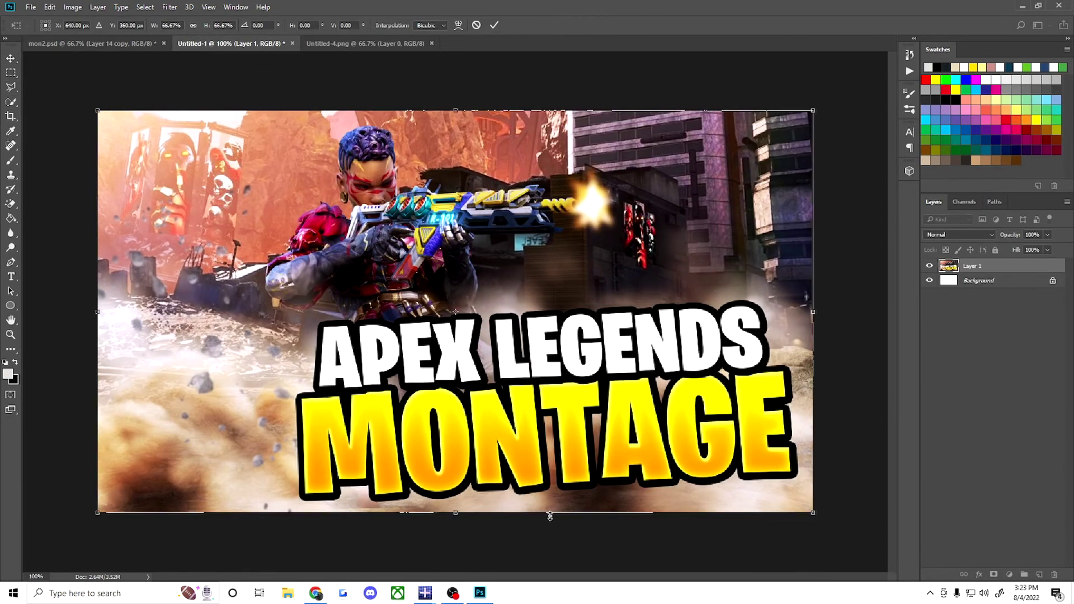
key(Return)
Step: Export Untitled-1 as a PNG file
click(31, 7)
click(48, 254)
click(720, 497)
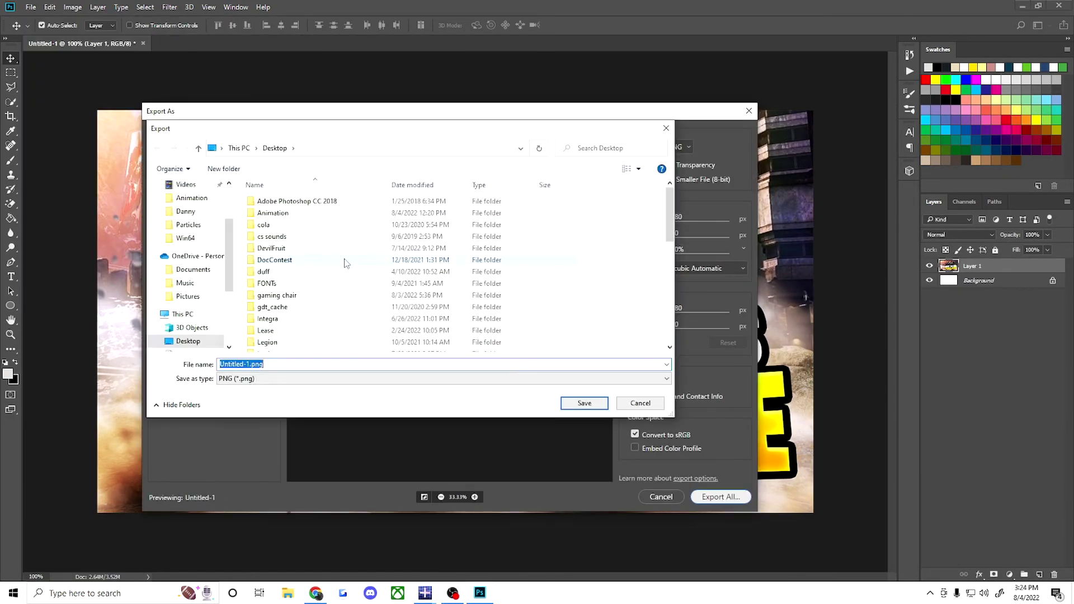
key(Return)
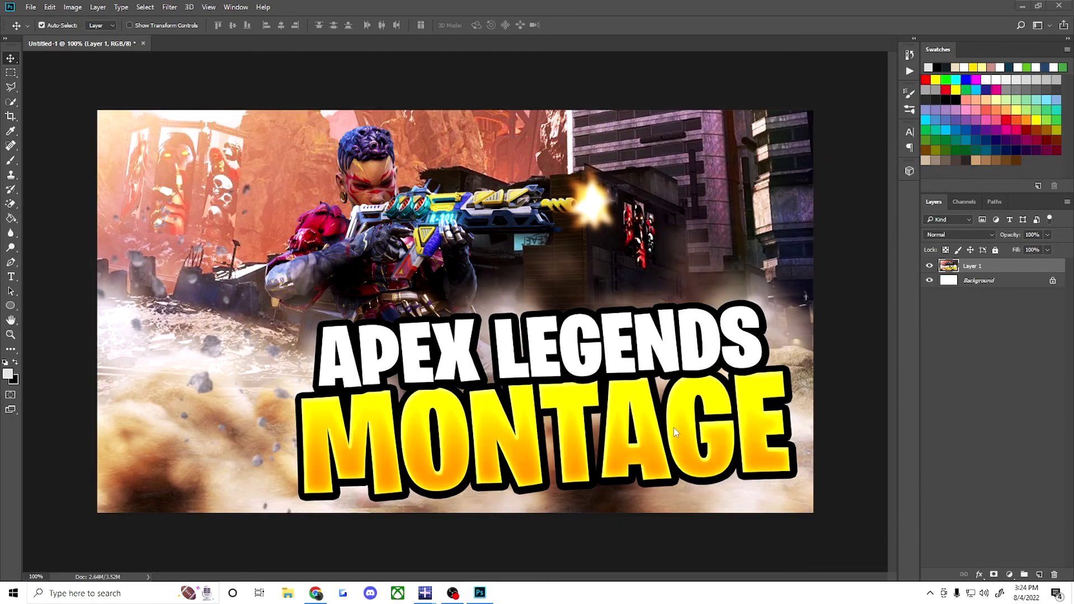